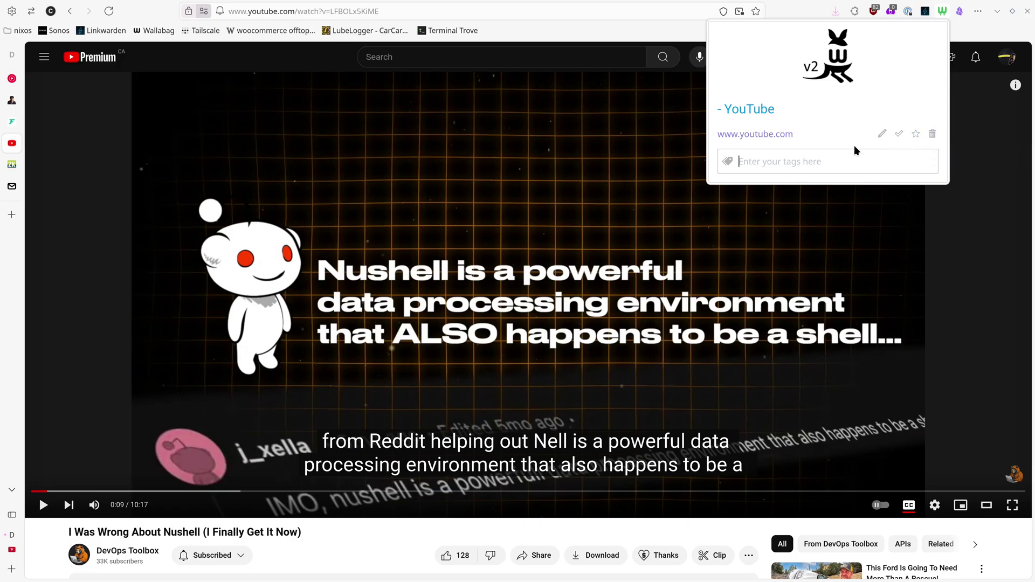
Open the Obsidian Web Clipper settings to examine its general options, vault and hotkeys.
{"action": "left_click", "coordinate": [978, 39]}
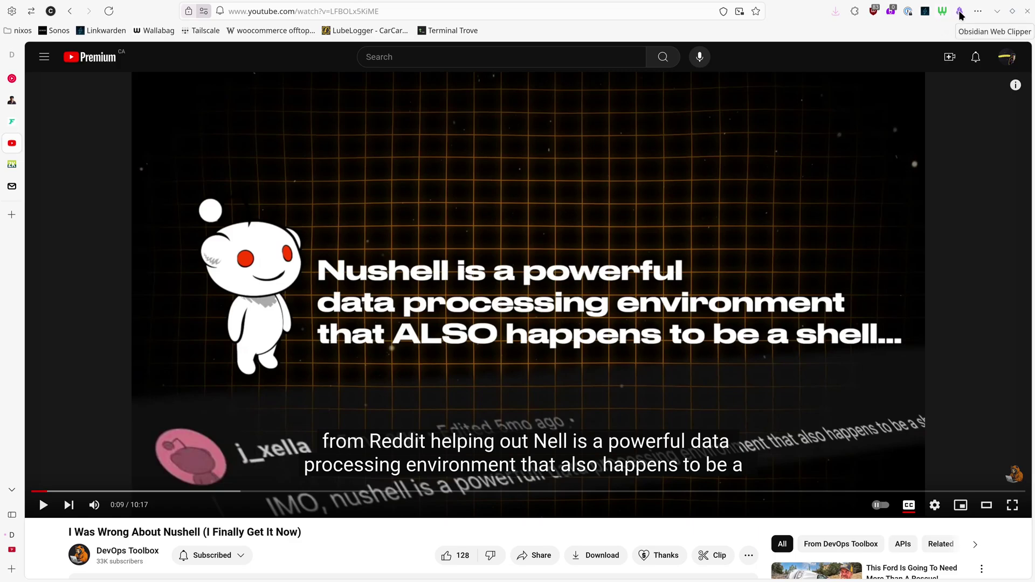
{"action": "left_click", "coordinate": [961, 12]}
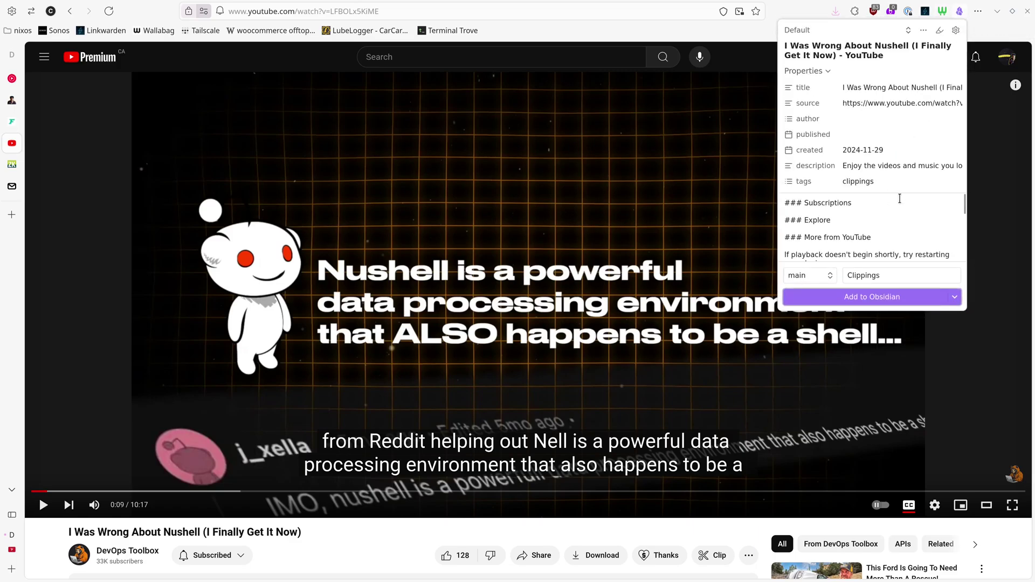
{"action": "left_click", "coordinate": [955, 30]}
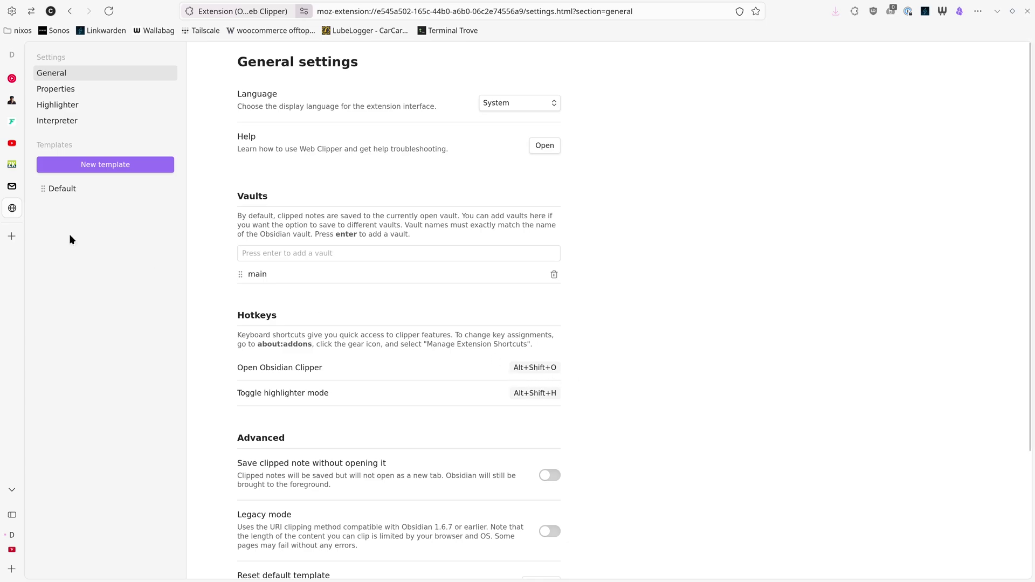
{"action": "mouse_move", "coordinate": [37, 140]}
{"action": "mouse_move", "coordinate": [55, 158]}
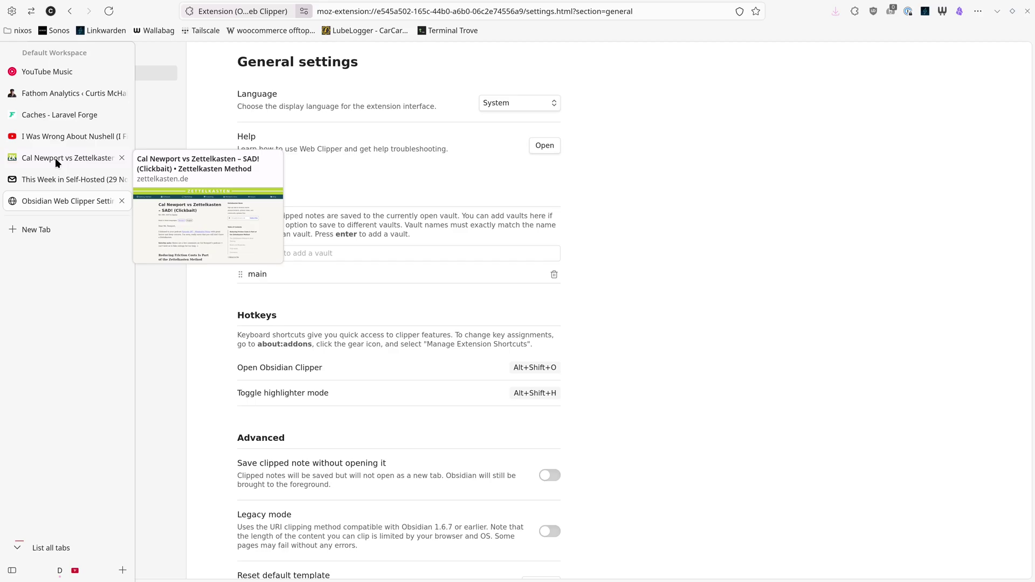
{"action": "left_click", "coordinate": [66, 133]}
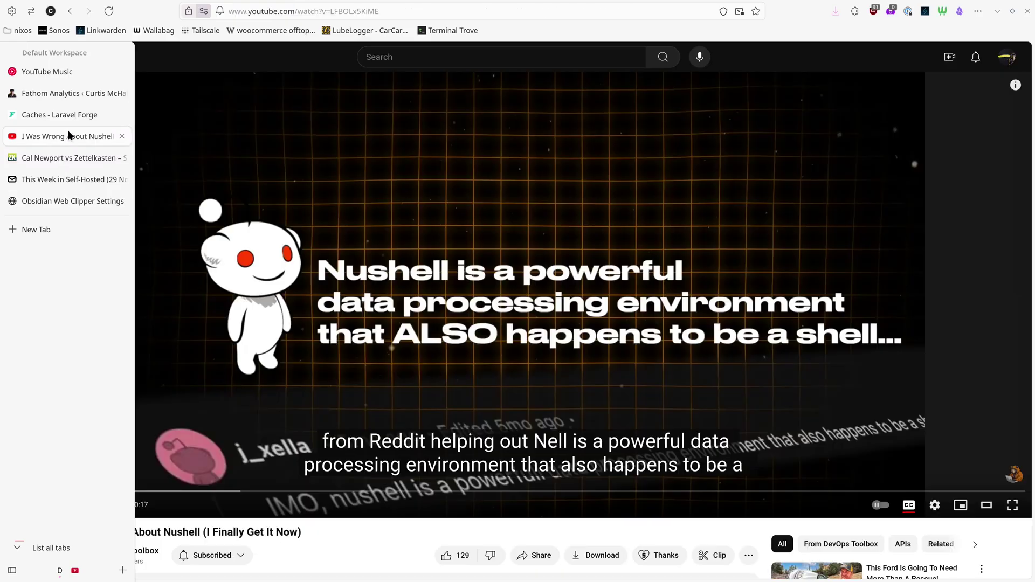
{"action": "mouse_move", "coordinate": [9, 262]}
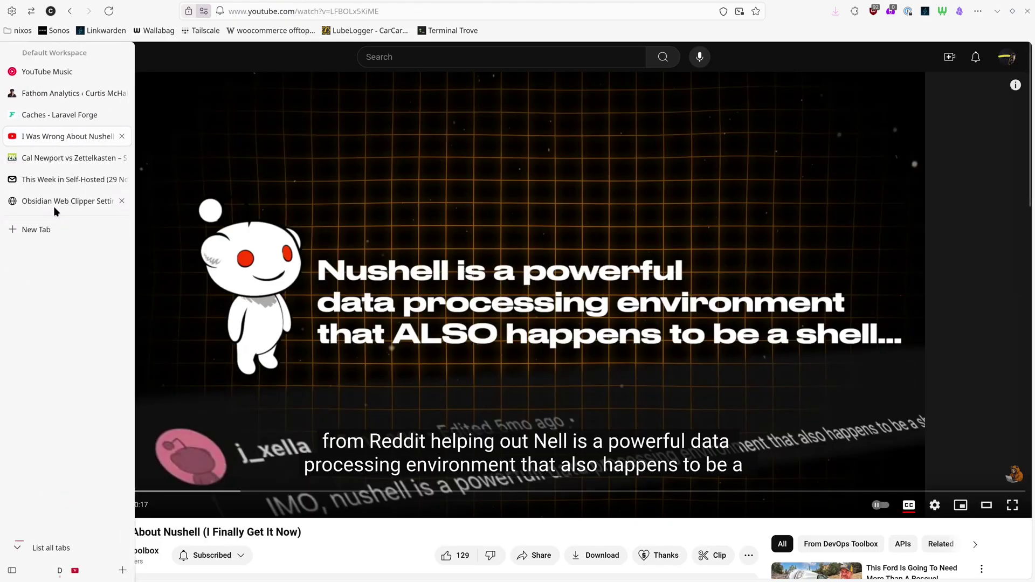
{"action": "left_click", "coordinate": [51, 208]}
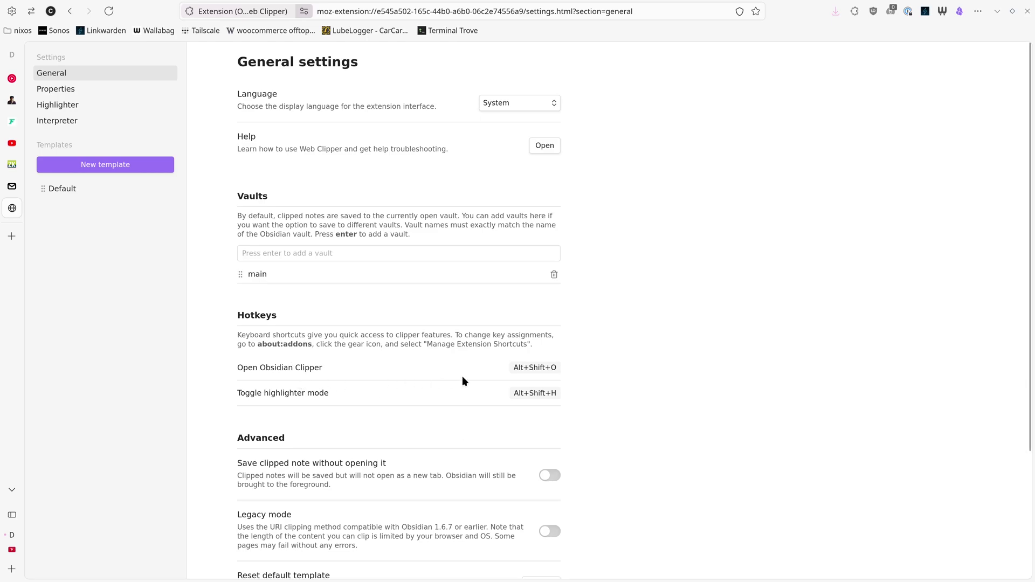
Clip the Nushell YouTube video page into the Clippings folder of the main Obsidian vault using the Default template.
{"action": "mouse_move", "coordinate": [7, 129]}
{"action": "mouse_move", "coordinate": [35, 159]}
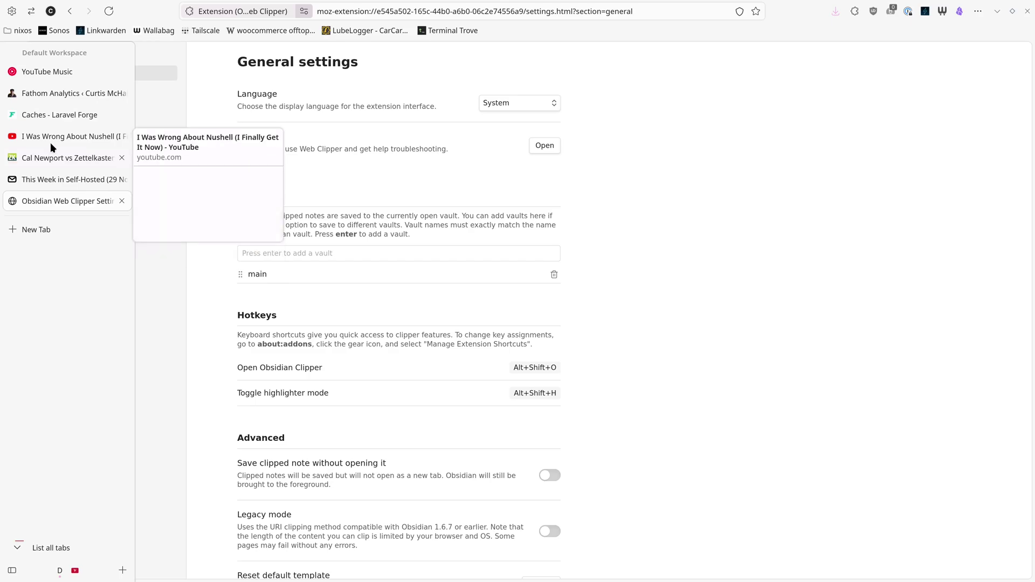
{"action": "left_click", "coordinate": [49, 137]}
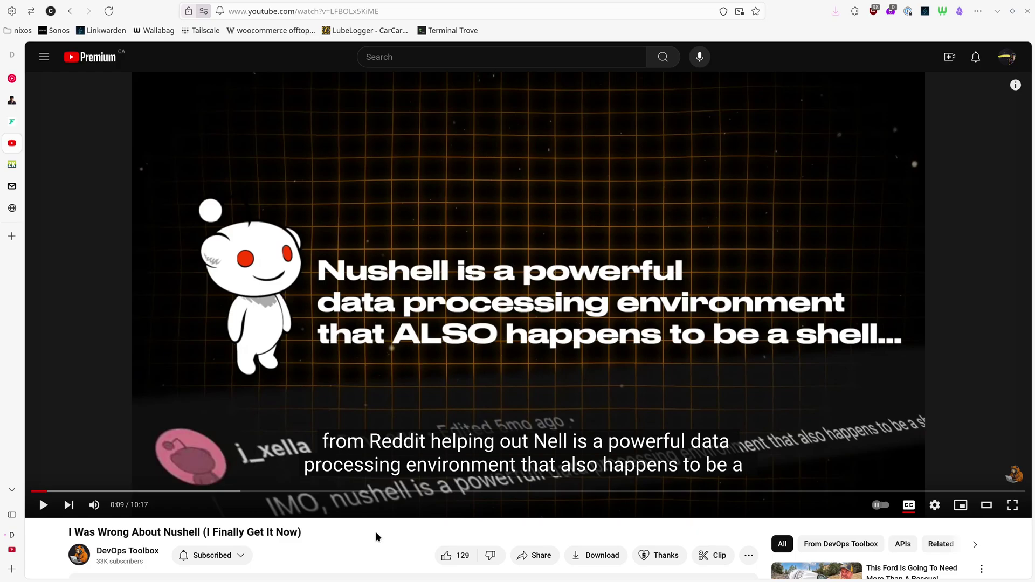
{"action": "key", "text": "alt+shift+o"}
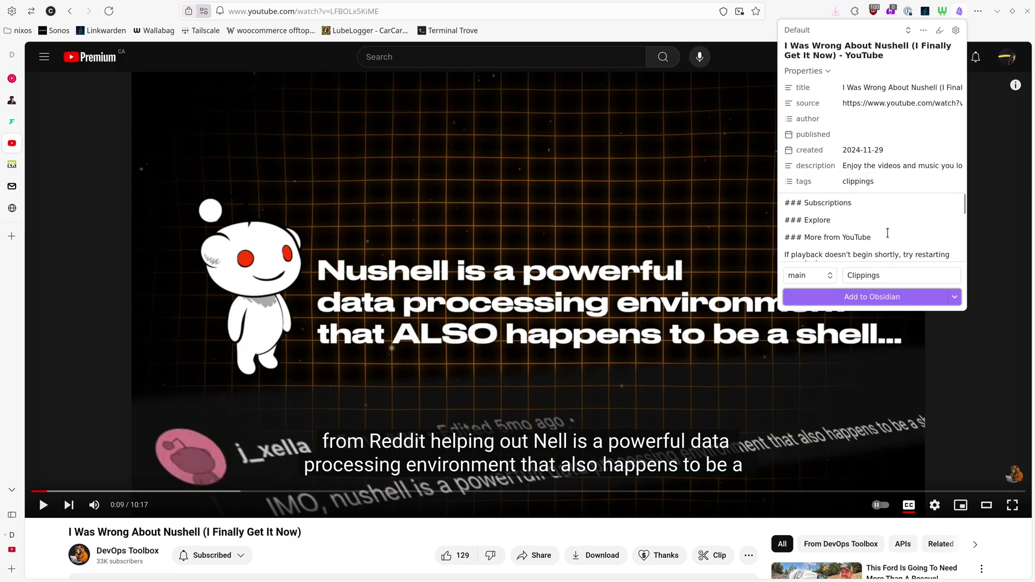
{"action": "scroll", "coordinate": [890, 228], "scroll_direction": "down", "scroll_amount": 2}
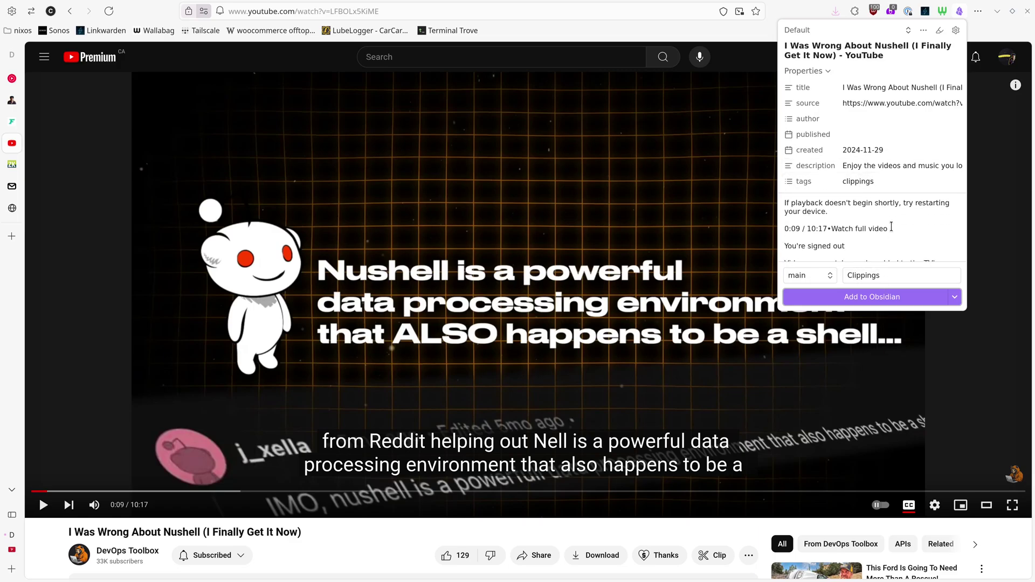
{"action": "left_click", "coordinate": [885, 293]}
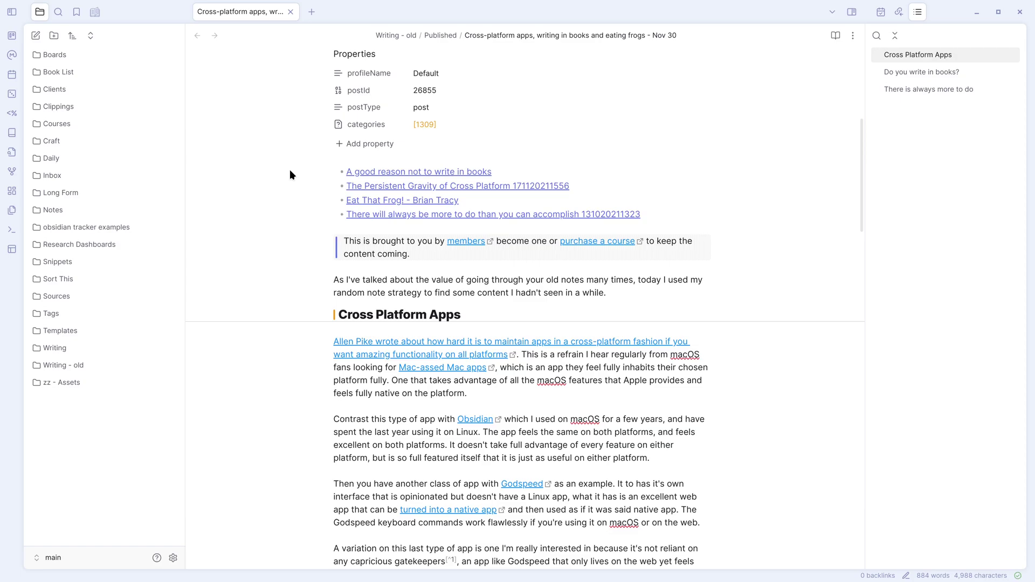
Expand the Clippings folder in Obsidian and open the clipped note "I Was Wrong About Nushell (I Finally Get It Now) - YouTube".
{"action": "left_click", "coordinate": [47, 107]}
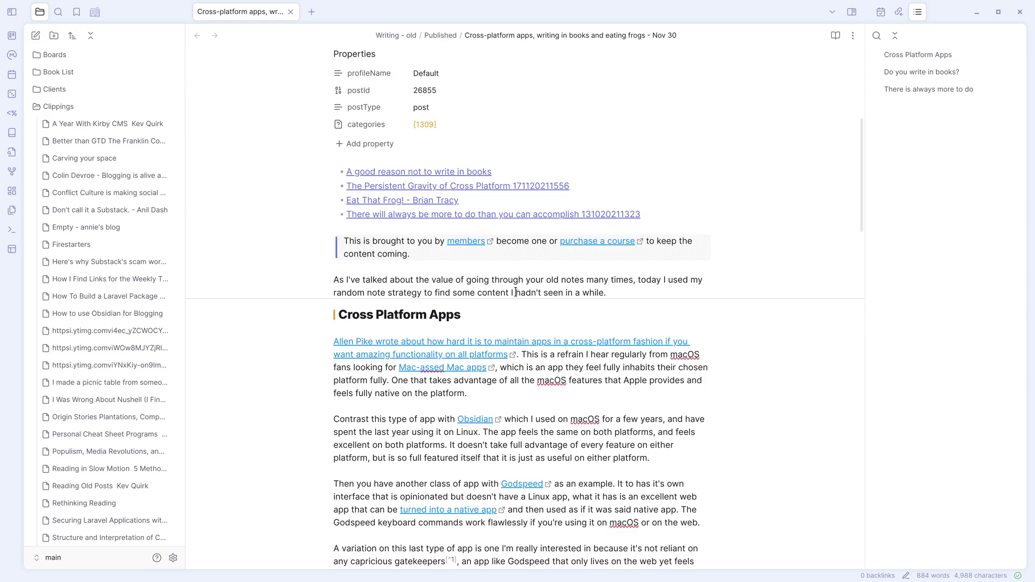
{"action": "key", "text": "ctrl+o"}
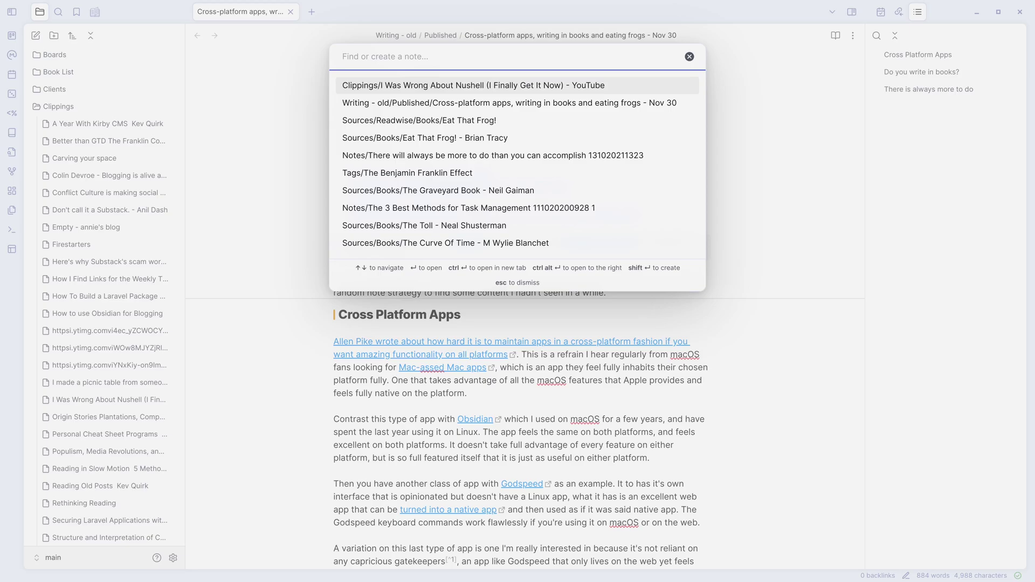
{"action": "key", "text": "Return"}
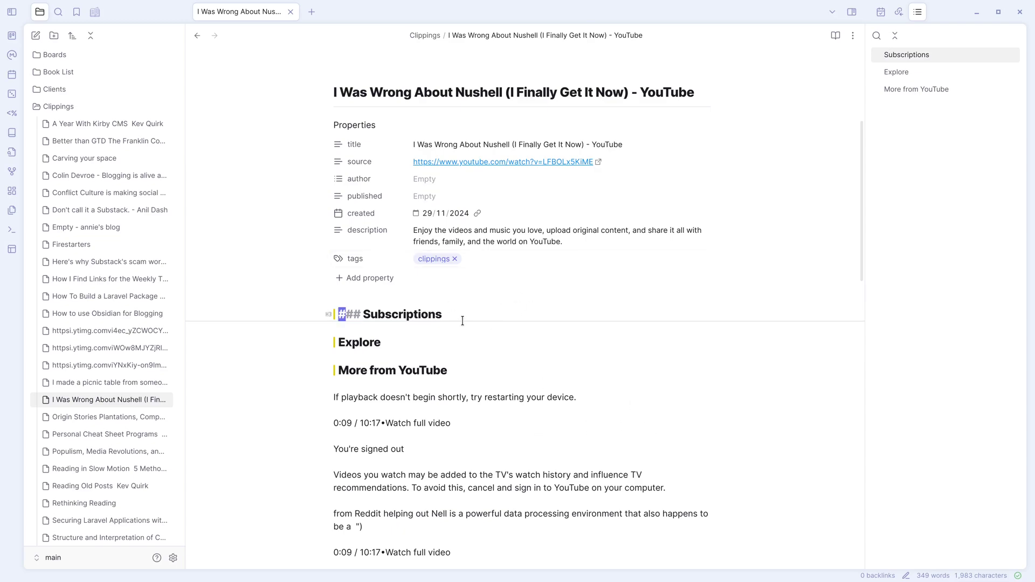
Switch to the browser and save the "Cal Newport vs Zettelkasten" article to Linkwarden's Unorganized collection.
{"action": "key", "text": "alt+Tab"}
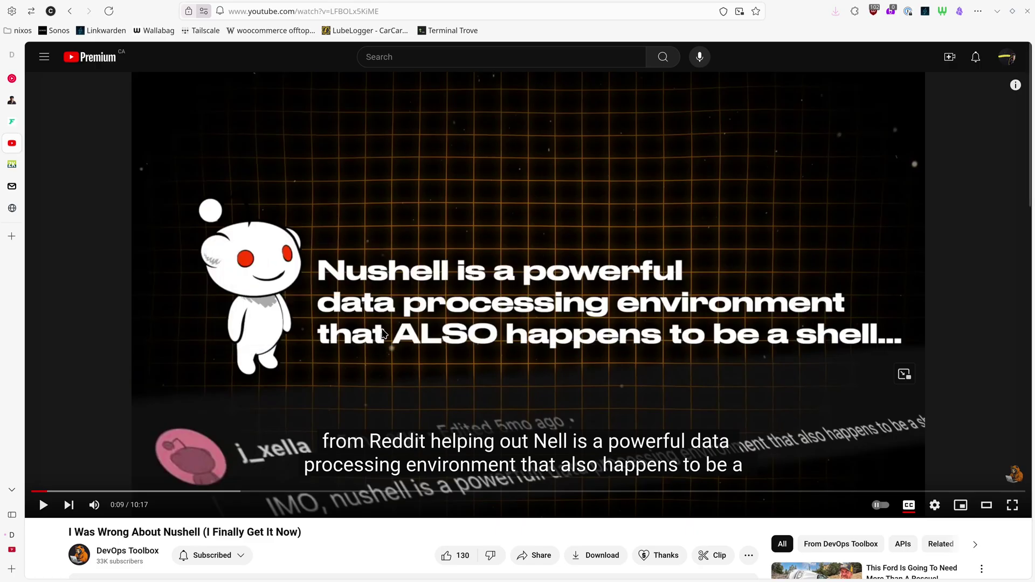
{"action": "left_click", "coordinate": [37, 159]}
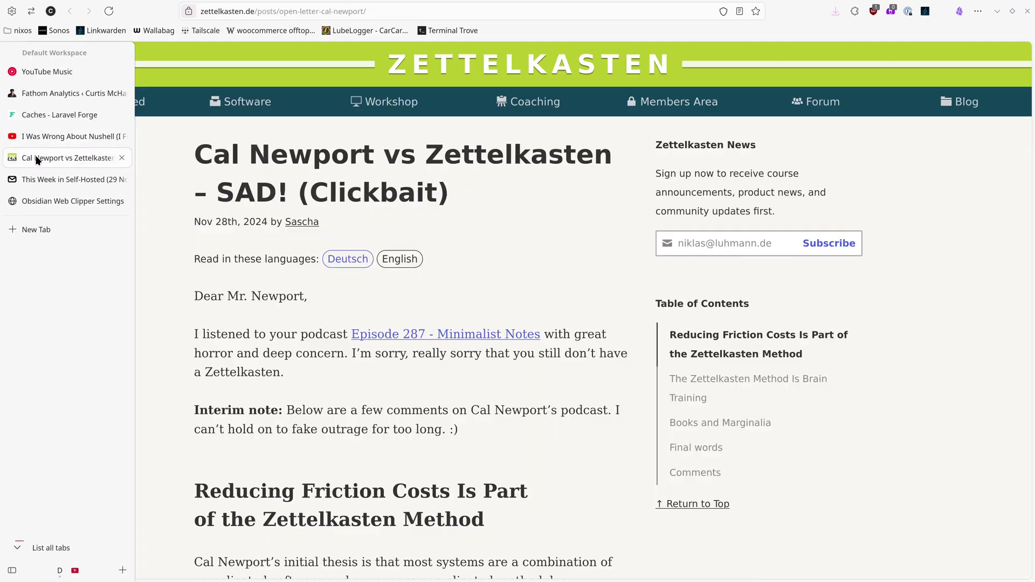
{"action": "left_click", "coordinate": [924, 12]}
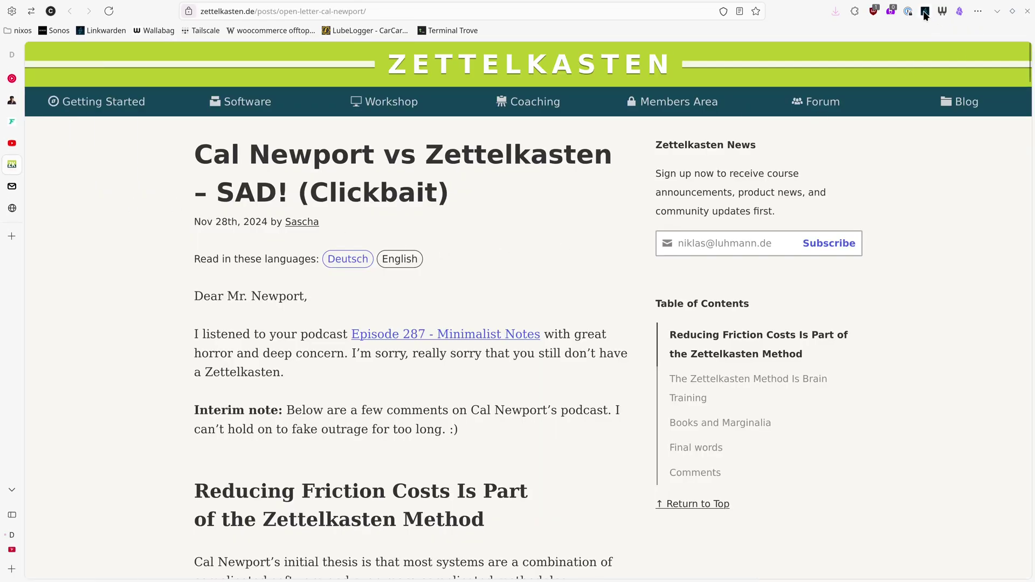
{"action": "left_click", "coordinate": [890, 113]}
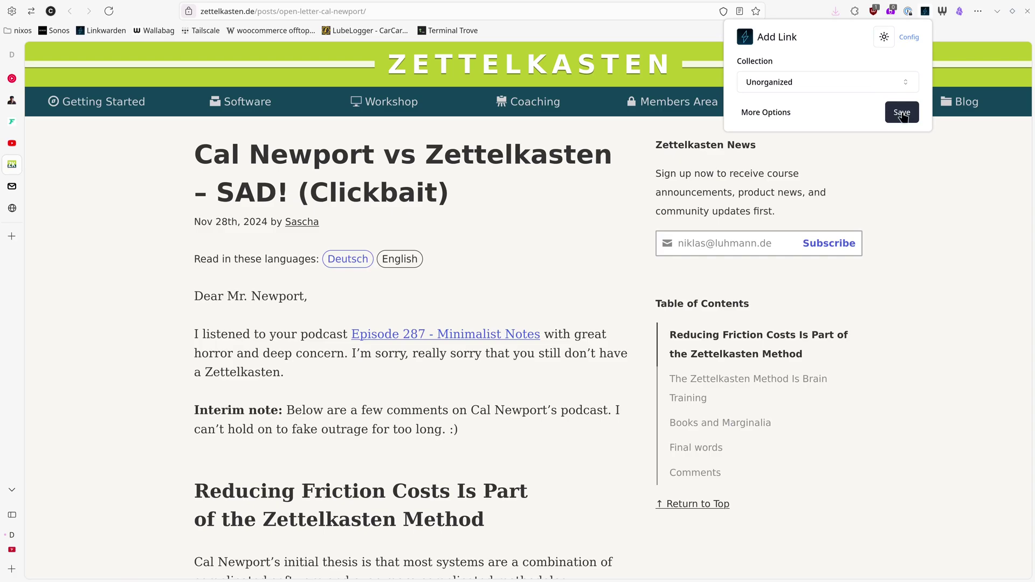
Save the Zettelkasten article to Wallabag and clip it to Obsidian.
{"action": "left_click", "coordinate": [941, 11]}
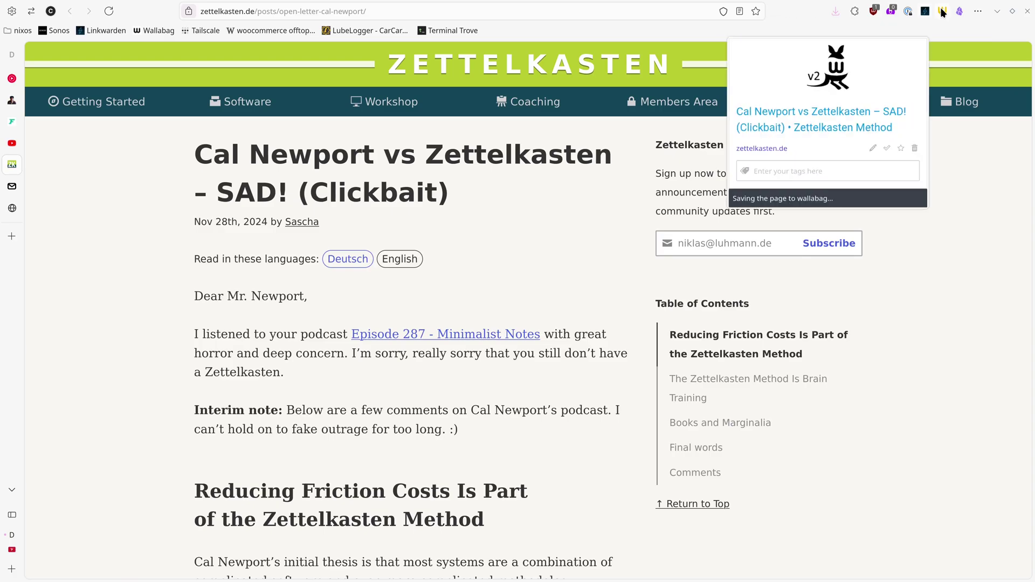
{"action": "left_click", "coordinate": [959, 12]}
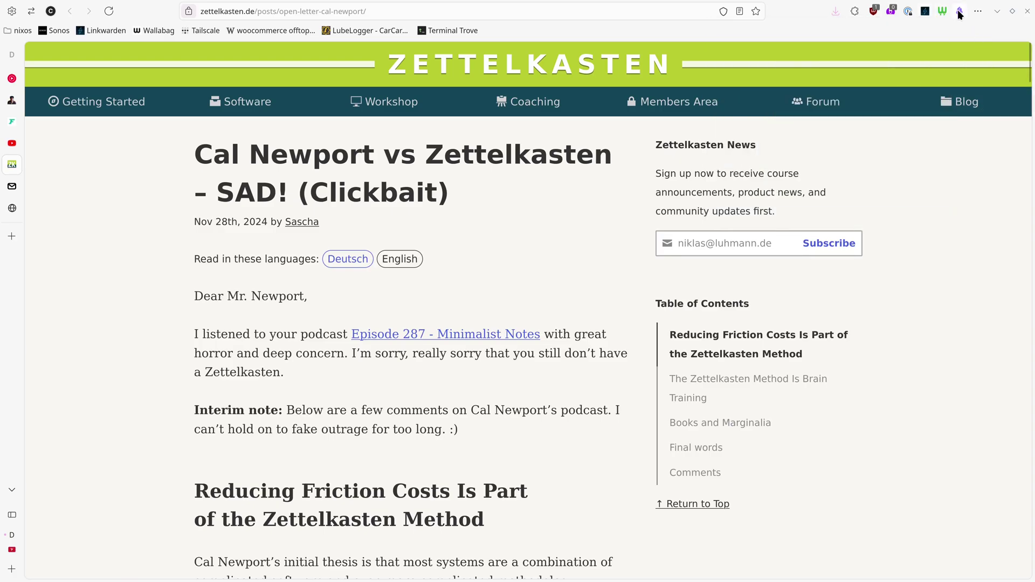
{"action": "left_click", "coordinate": [875, 296]}
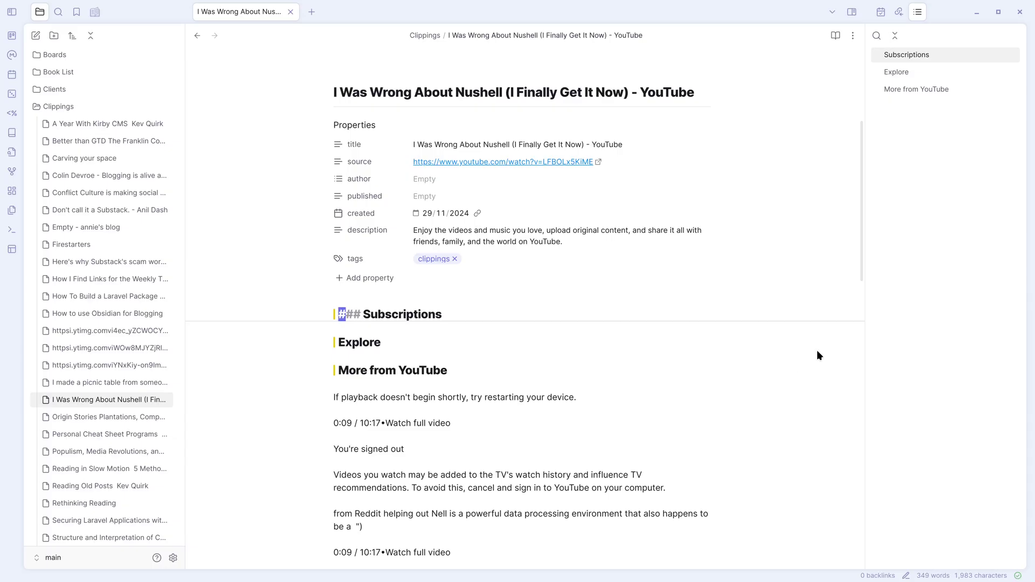
Return to the browser, load the Linkwarden dashboard in place of the clipper settings, and open Wallabag in a separate tab.
{"action": "key", "text": "alt+Tab"}
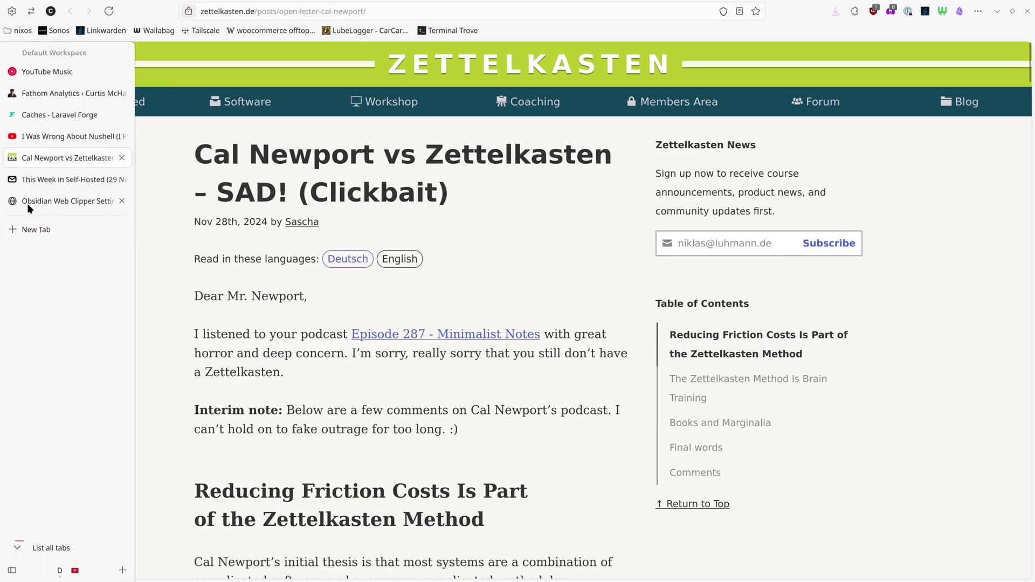
{"action": "left_click", "coordinate": [43, 205]}
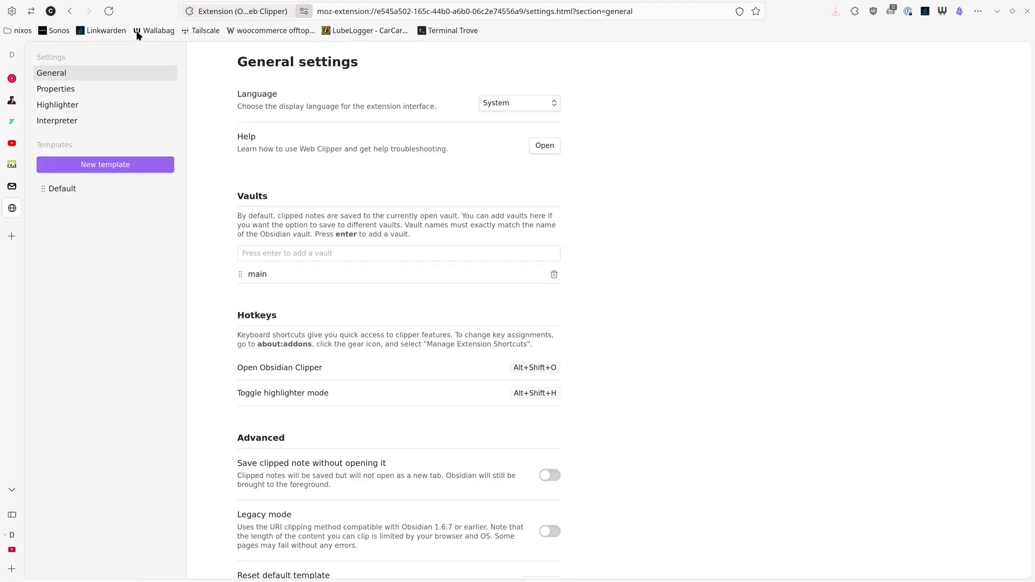
{"action": "left_click", "coordinate": [99, 32]}
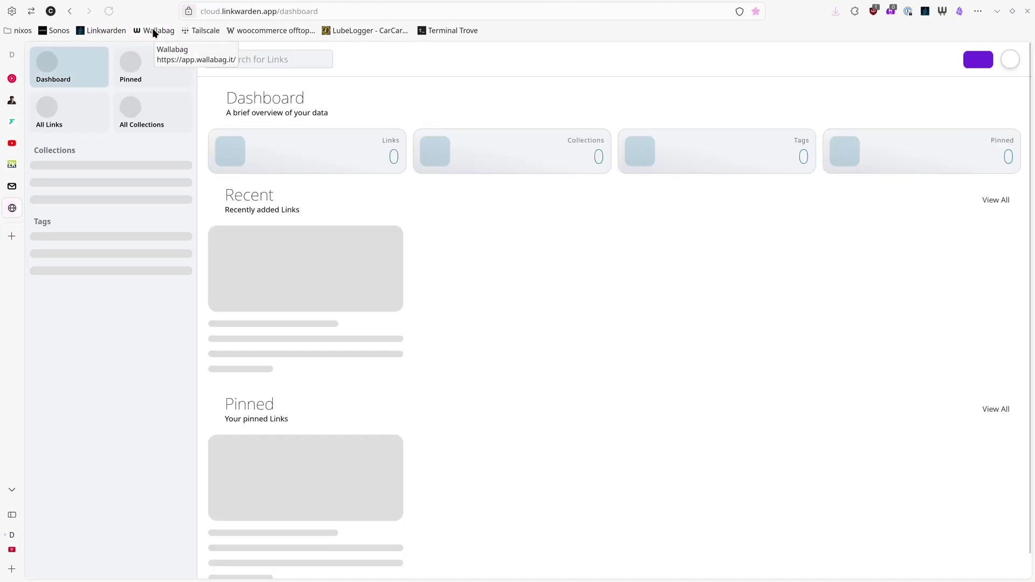
{"action": "left_click", "coordinate": [153, 32]}
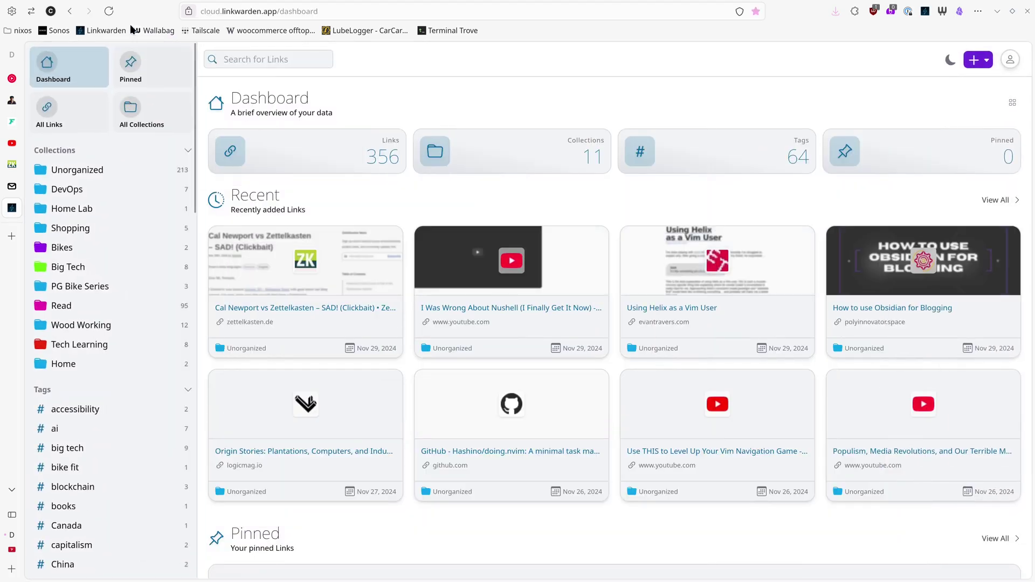
{"action": "right_click", "coordinate": [139, 30]}
{"action": "left_click", "coordinate": [186, 39]}
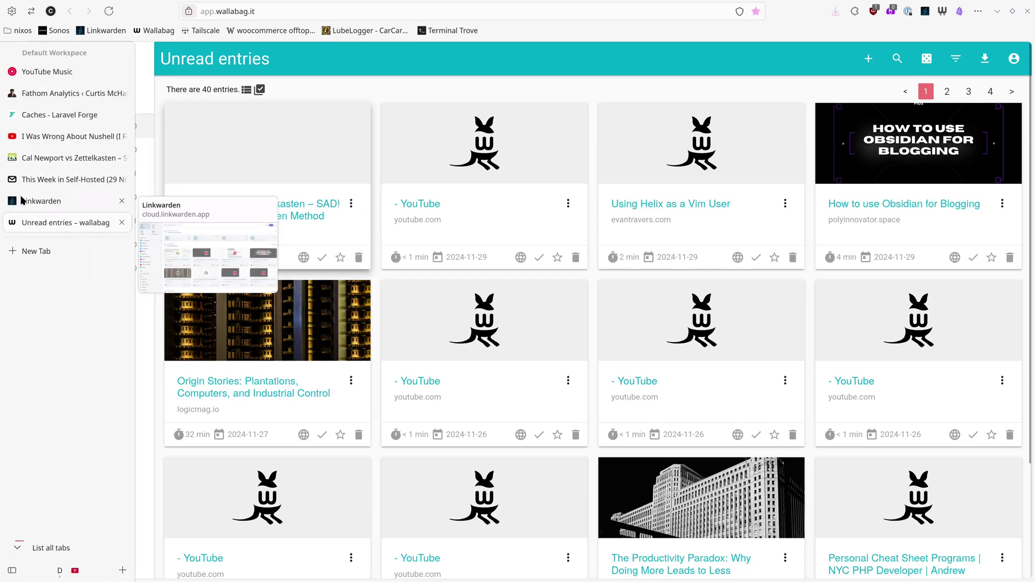
Go to the Linkwarden dashboard, view the recent links, and open the Unorganized collection.
{"action": "left_click", "coordinate": [18, 200]}
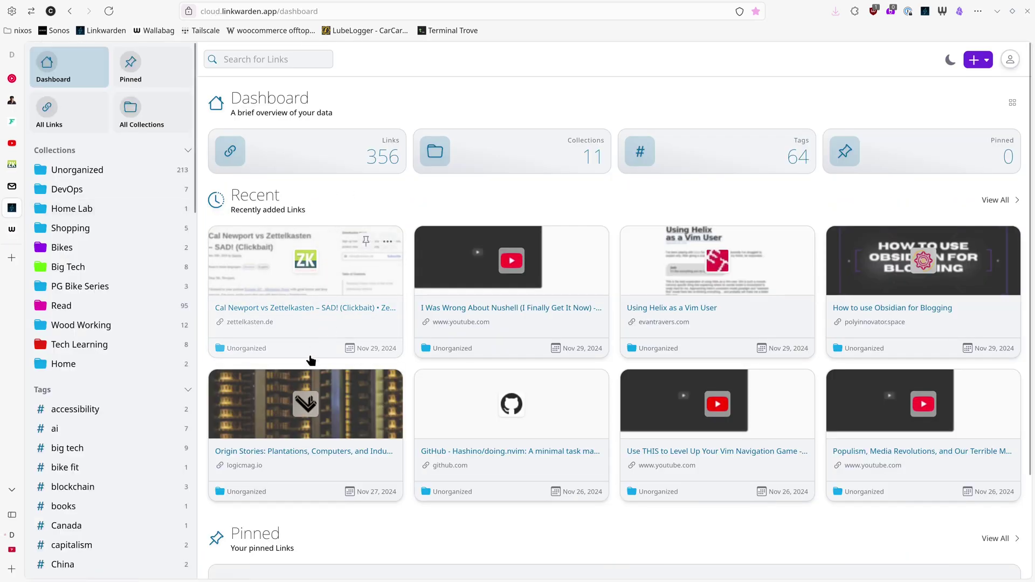
{"action": "scroll", "coordinate": [318, 355], "scroll_direction": "down", "scroll_amount": 1}
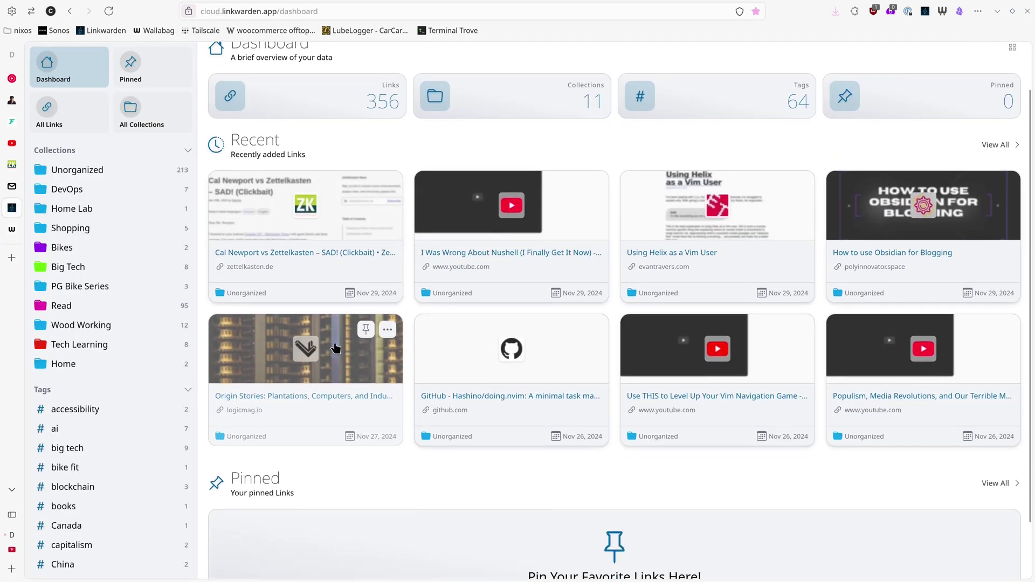
{"action": "left_click", "coordinate": [60, 173]}
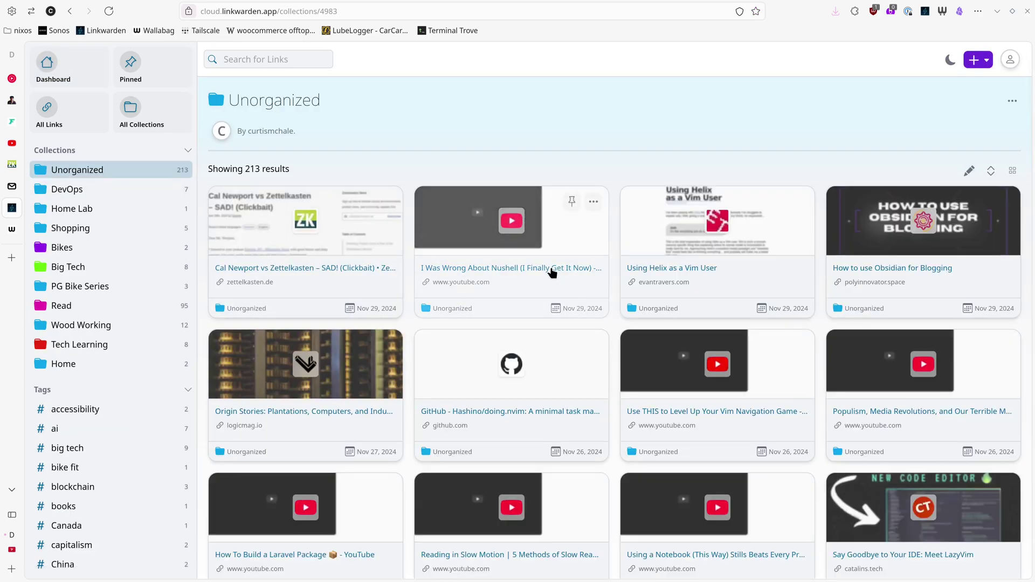
Examine Linkwarden's preserved copy of the Nushell video link, close it, and open the copy again.
{"action": "left_click", "coordinate": [552, 272]}
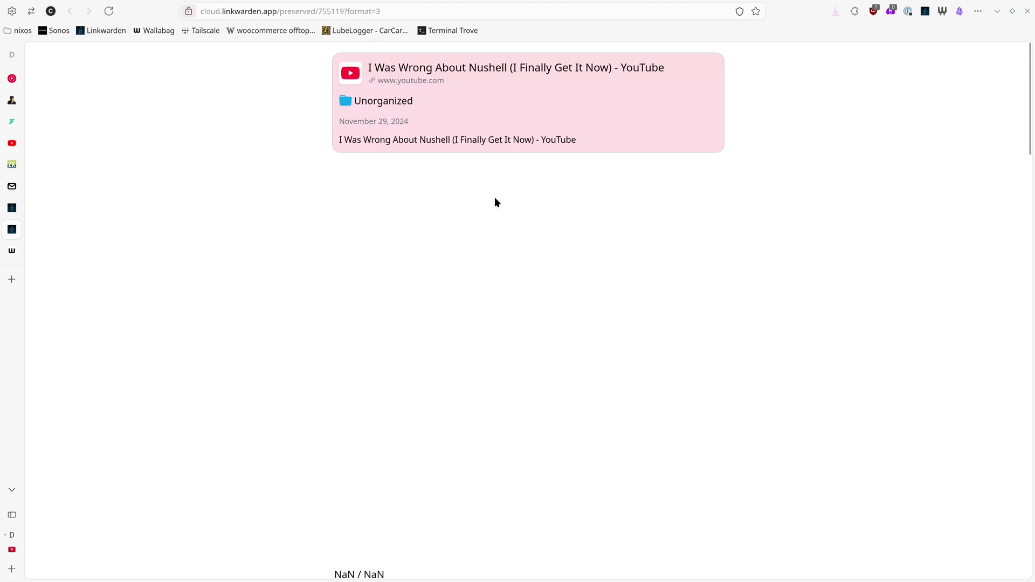
{"action": "scroll", "coordinate": [471, 400], "scroll_direction": "down", "scroll_amount": 8}
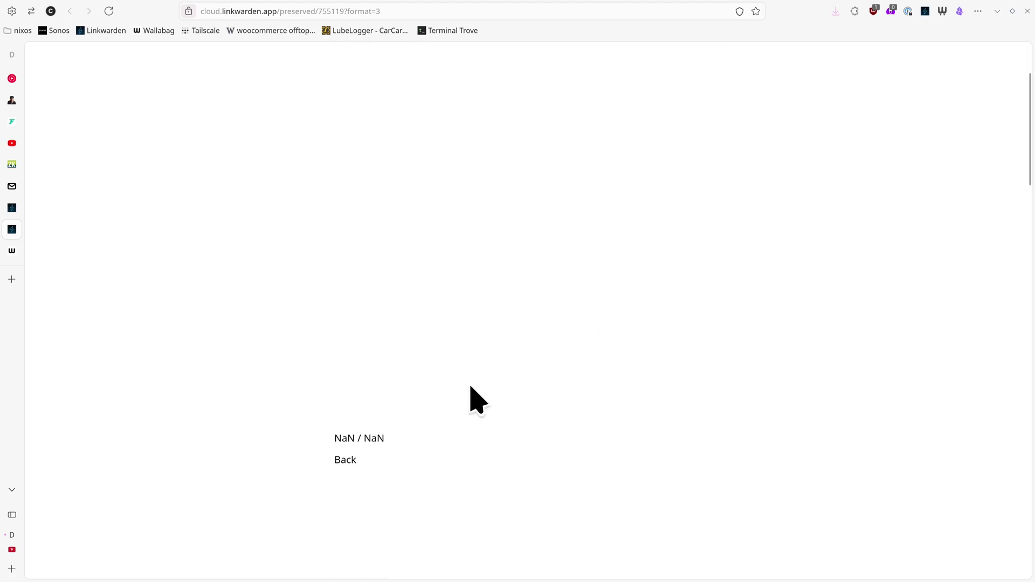
{"action": "scroll", "coordinate": [471, 394], "scroll_direction": "up", "scroll_amount": 8}
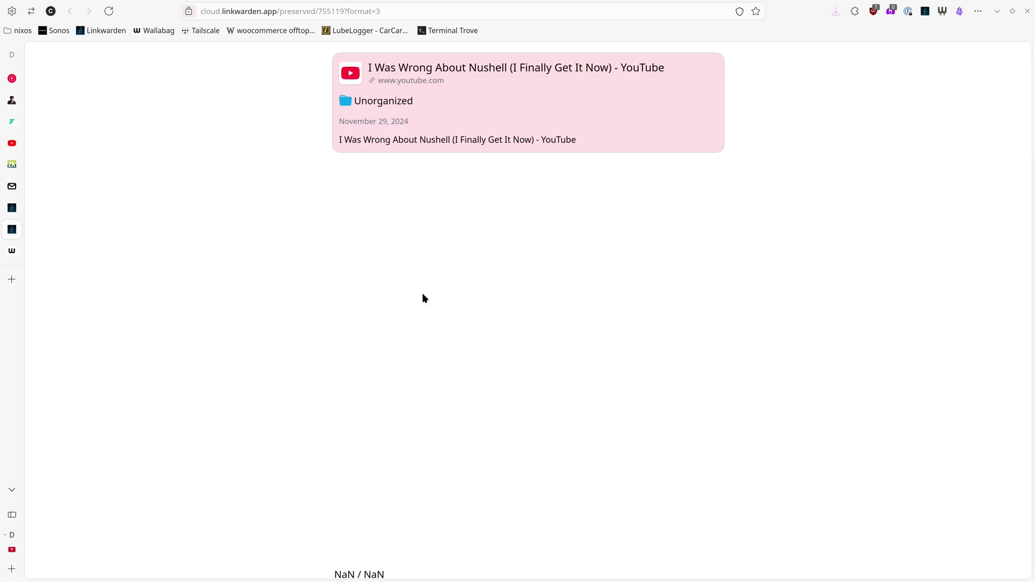
{"action": "key", "text": "ctrl+w"}
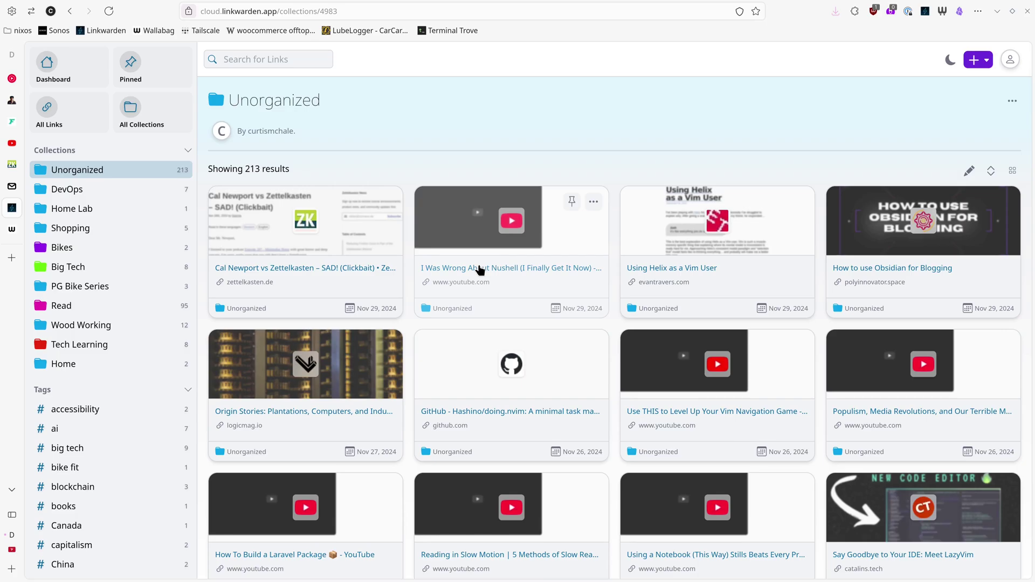
{"action": "left_click", "coordinate": [601, 268]}
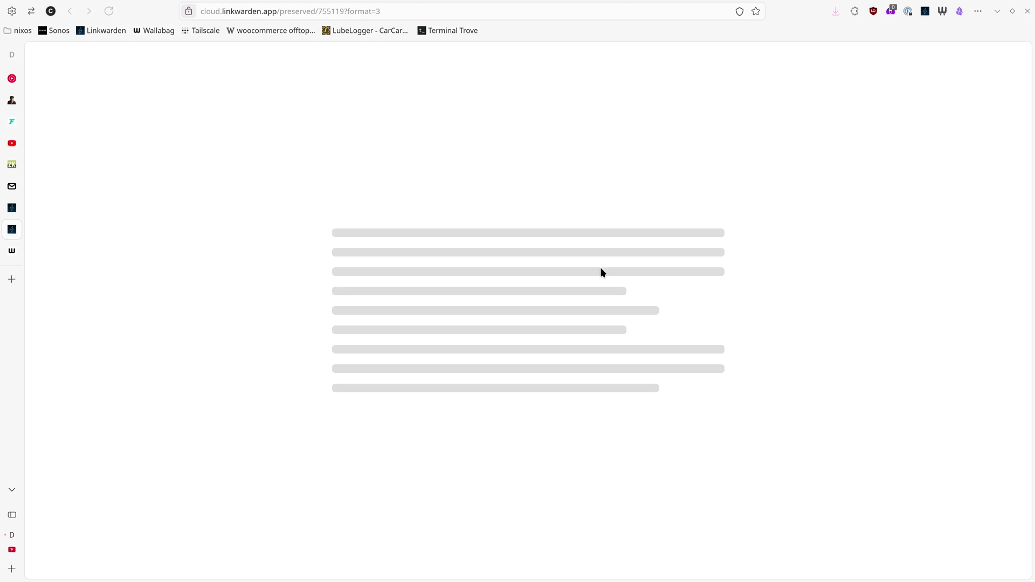
Close Linkwarden's preserved copy and review the preserved formats in the Nushell video's link details.
{"action": "mouse_move", "coordinate": [18, 224]}
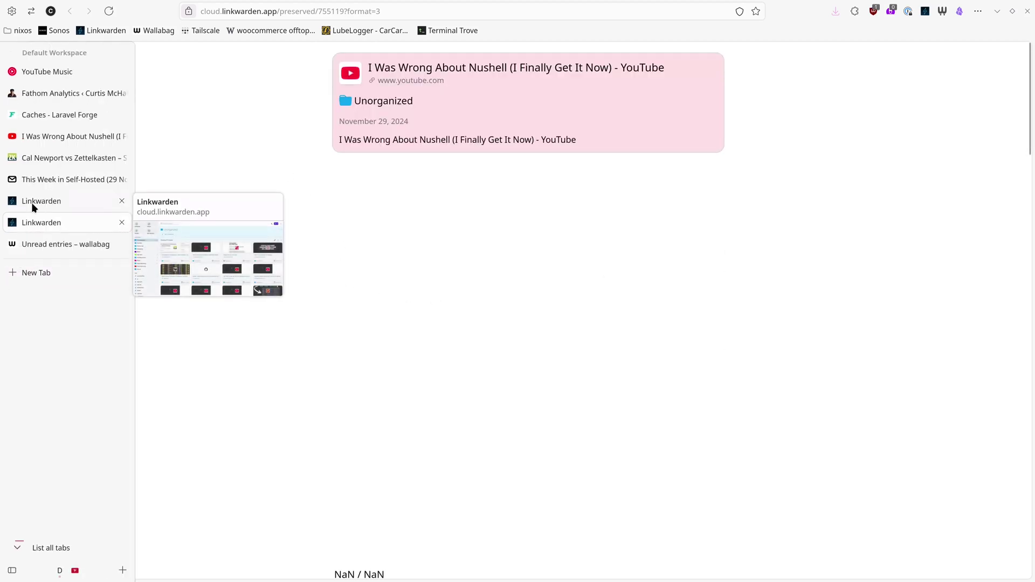
{"action": "left_click", "coordinate": [122, 222]}
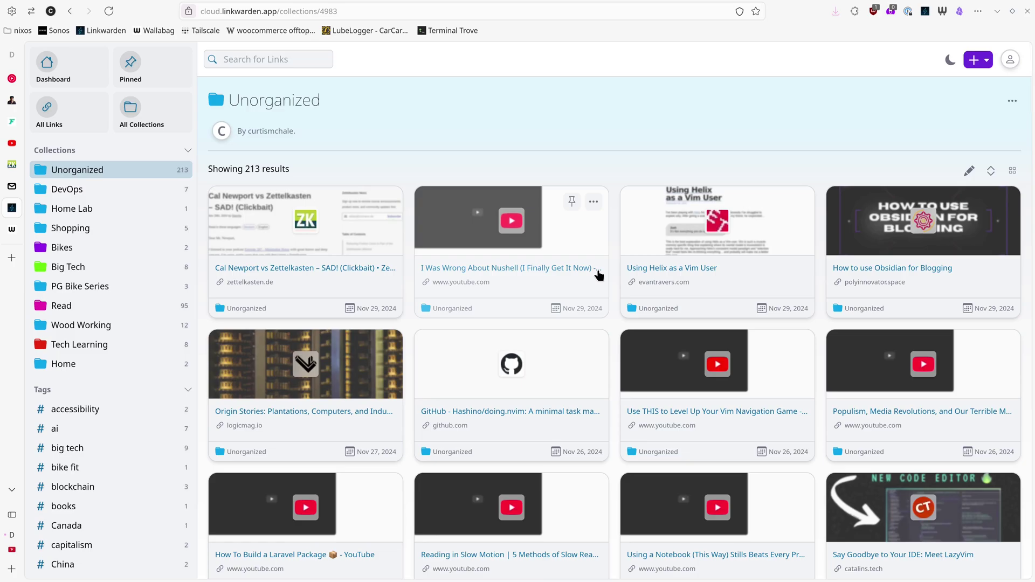
{"action": "left_click", "coordinate": [593, 202]}
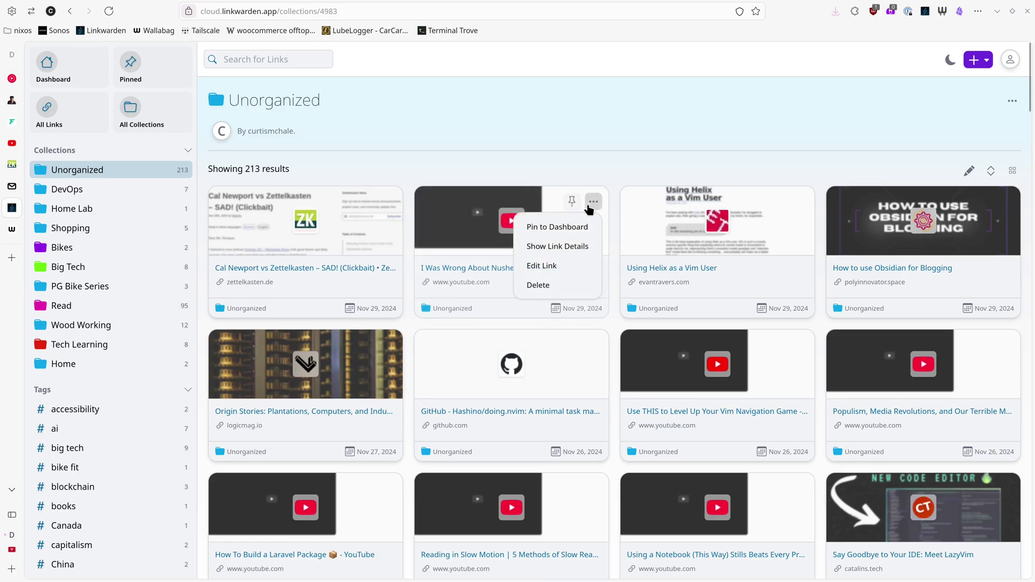
{"action": "left_click", "coordinate": [541, 247]}
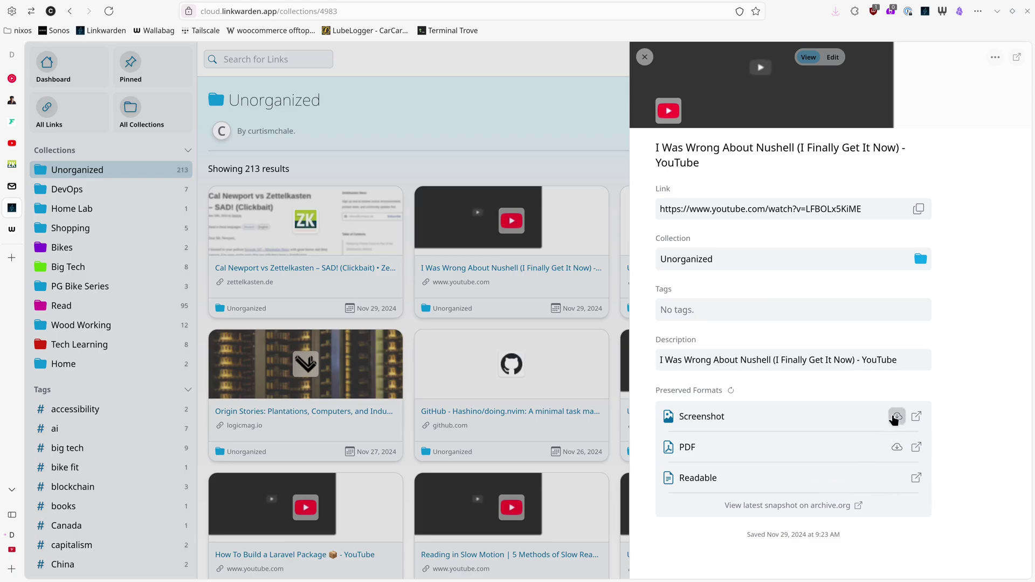
{"action": "left_click", "coordinate": [895, 447]}
{"action": "left_click", "coordinate": [644, 58]}
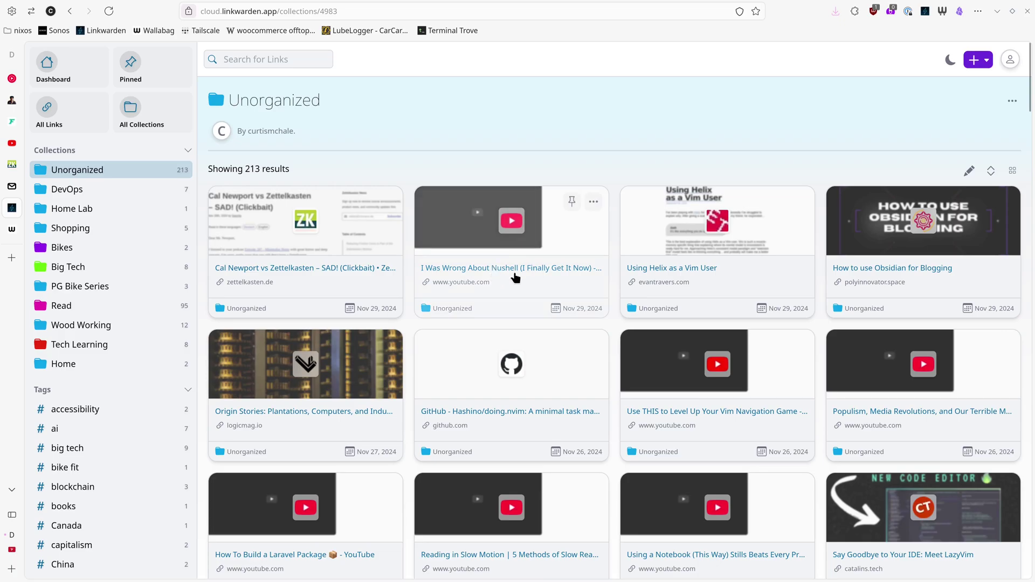
Open the Nushell link's original YouTube page from Linkwarden, close it, and switch to the Wallabag unread entries.
{"action": "left_click", "coordinate": [464, 286]}
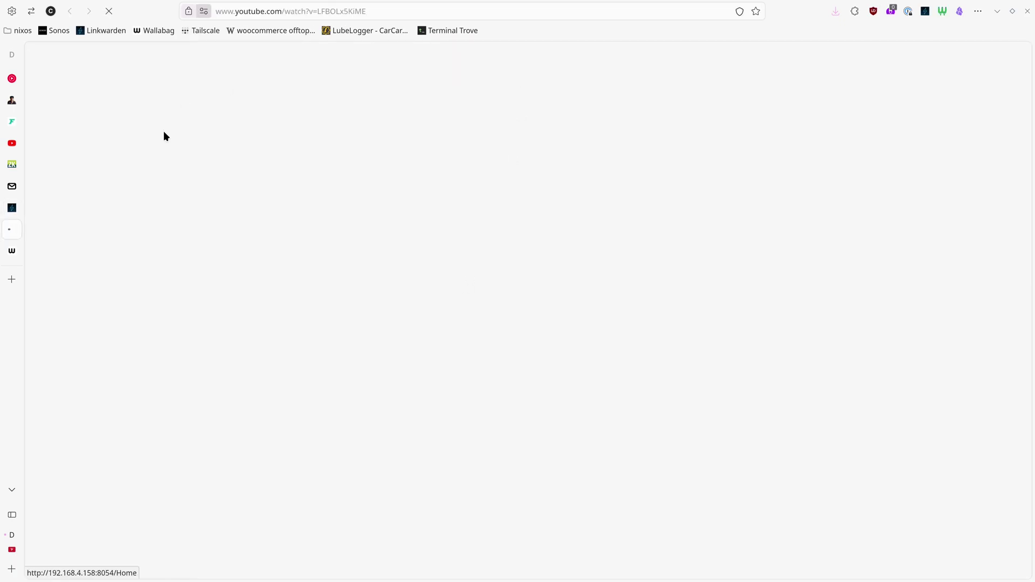
{"action": "key", "text": "ctrl+w"}
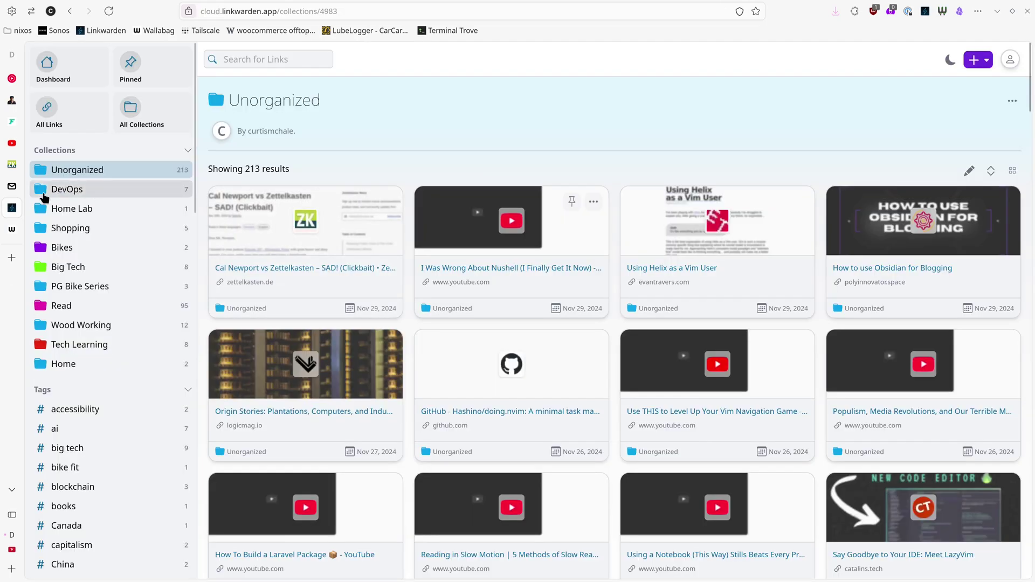
{"action": "left_click", "coordinate": [59, 223]}
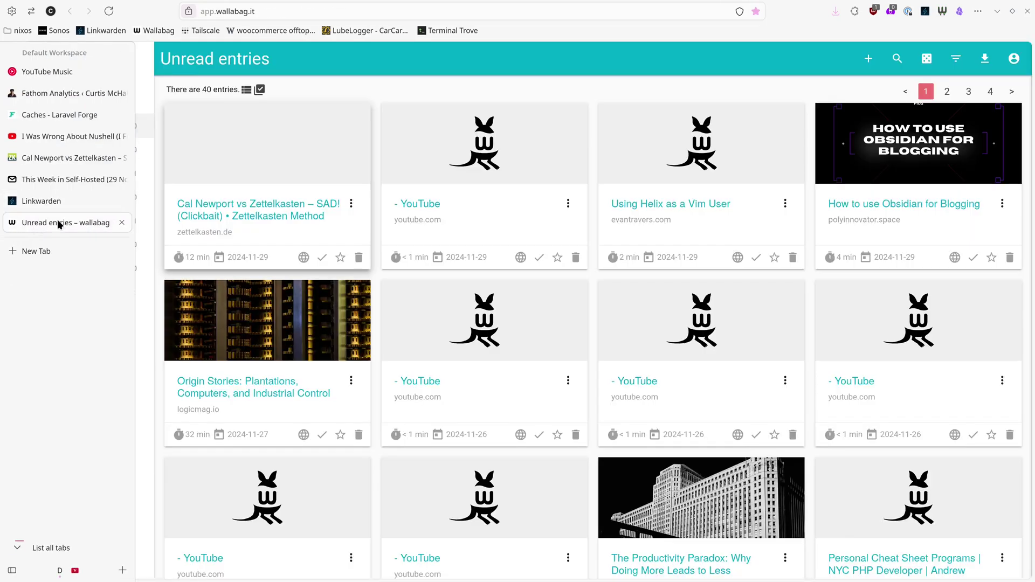
Open the newest saved YouTube entry in Wallabag and examine all of its captured content.
{"action": "left_click", "coordinate": [420, 207]}
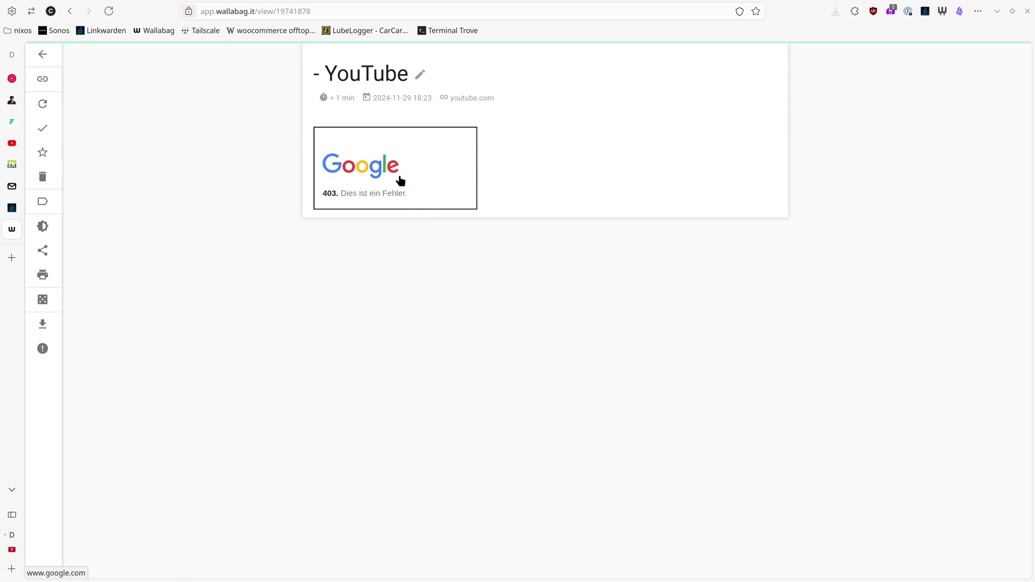
{"action": "scroll", "coordinate": [431, 167], "scroll_direction": "down", "scroll_amount": 2}
{"action": "scroll", "coordinate": [406, 178], "scroll_direction": "up", "scroll_amount": 1}
{"action": "scroll", "coordinate": [377, 183], "scroll_direction": "down", "scroll_amount": 2}
{"action": "left_click_drag", "start_coordinate": [354, 175], "coordinate": [318, 151]}
{"action": "left_click", "coordinate": [559, 165]}
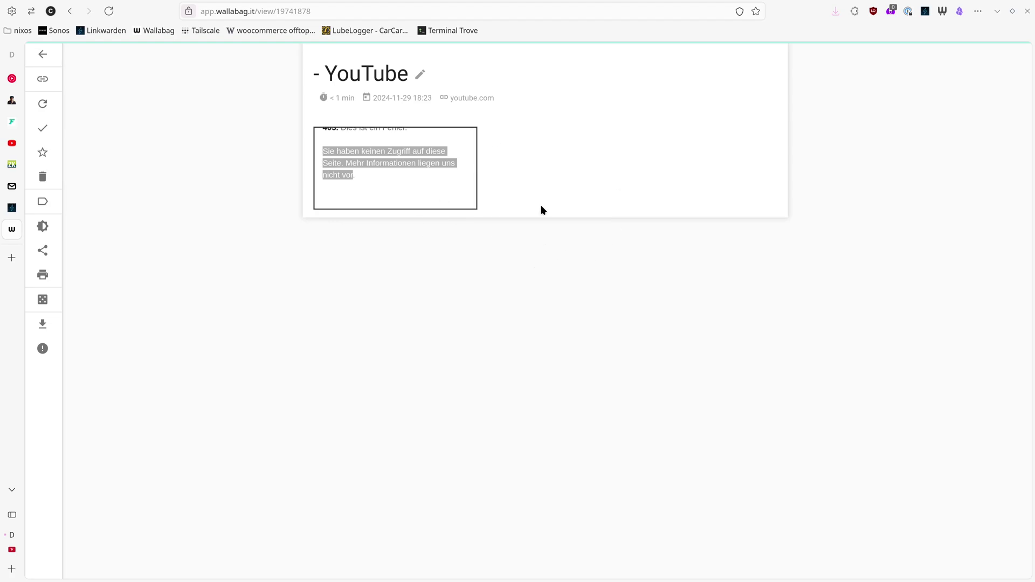
Check the Wallabag entry's original YouTube page, and return to the unread entries to look through the list.
{"action": "left_click", "coordinate": [459, 98]}
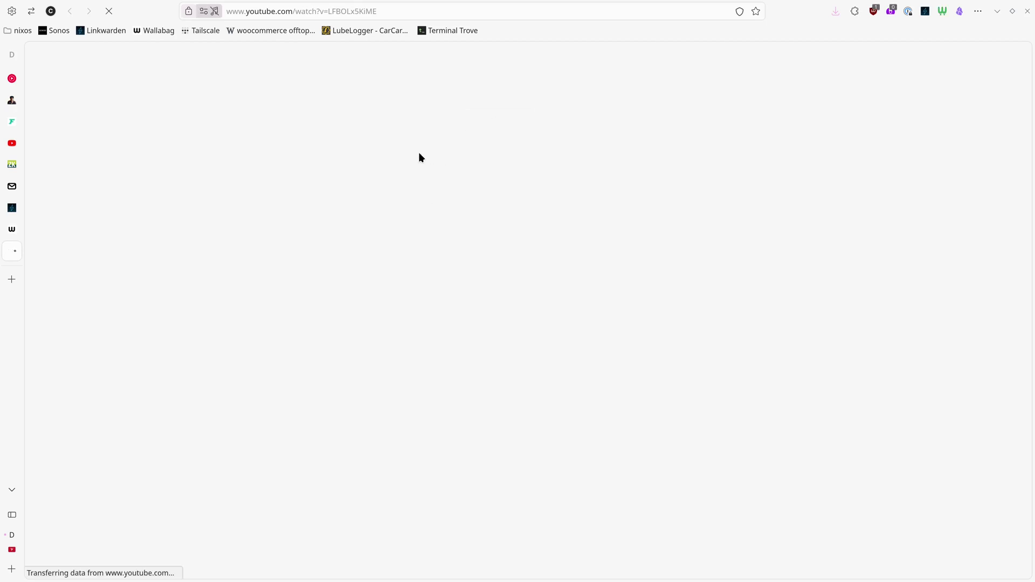
{"action": "key", "text": "alt+Left"}
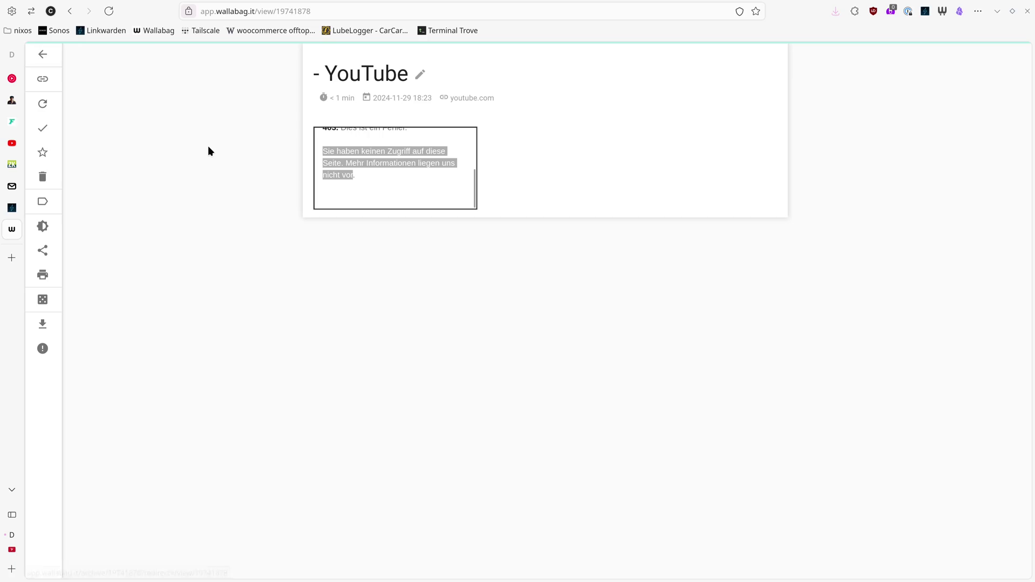
{"action": "left_click", "coordinate": [75, 56]}
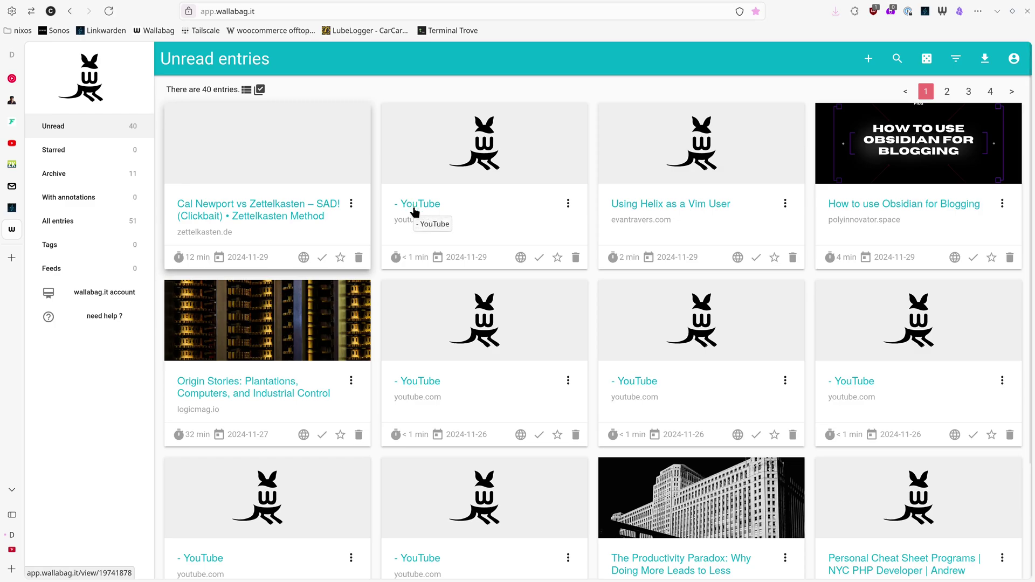
{"action": "scroll", "coordinate": [421, 402], "scroll_direction": "down", "scroll_amount": 3}
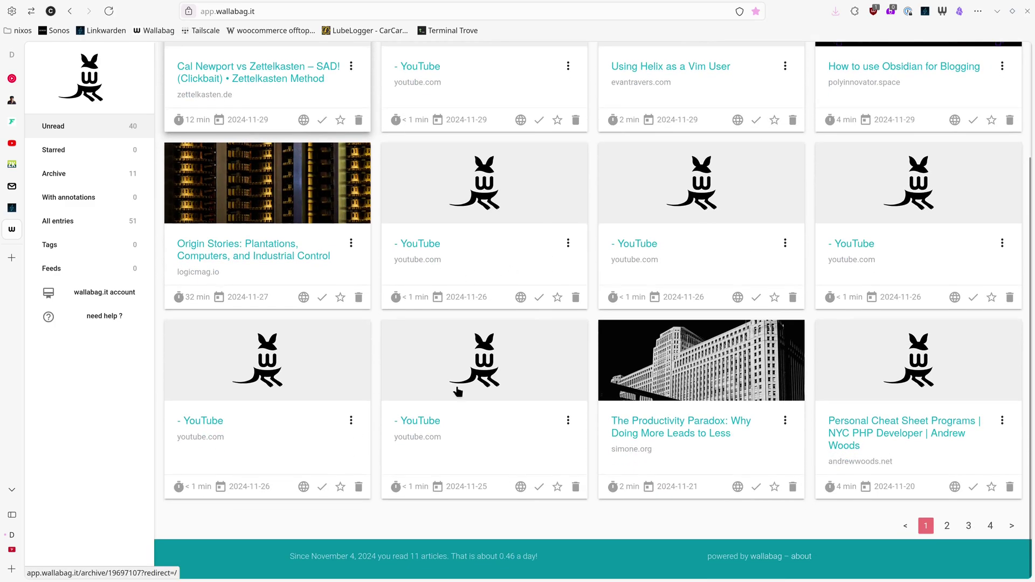
{"action": "scroll", "coordinate": [293, 391], "scroll_direction": "up", "scroll_amount": 3}
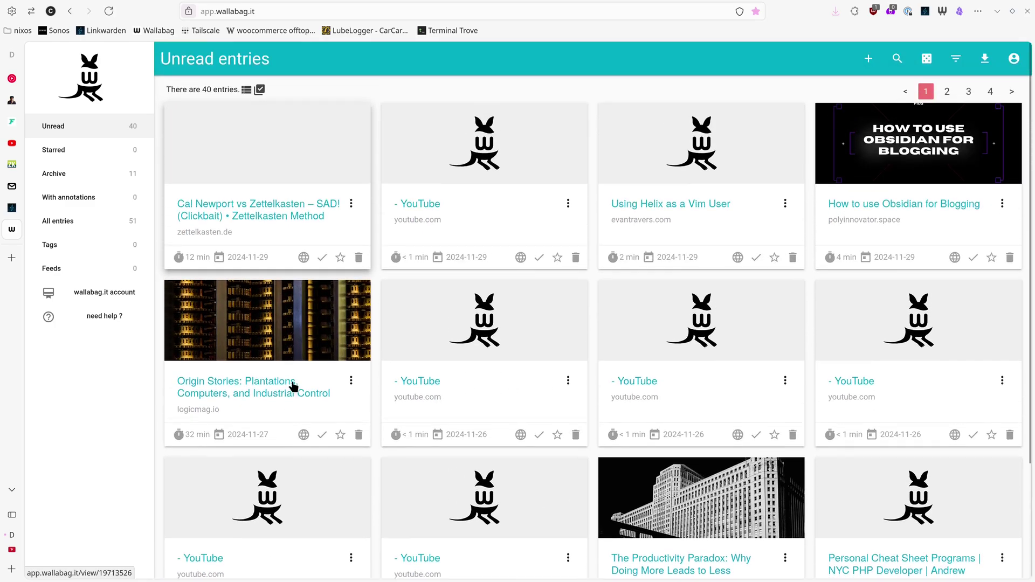
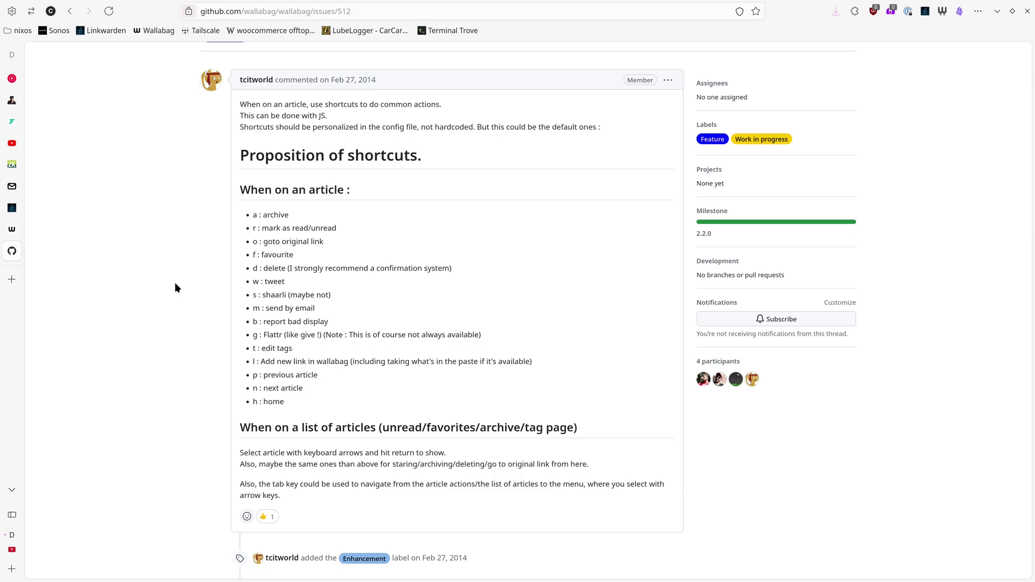
Go back from the GitHub issue to the "wallabag keyboard commands" search results and look through them.
{"action": "key", "text": "alt+Left"}
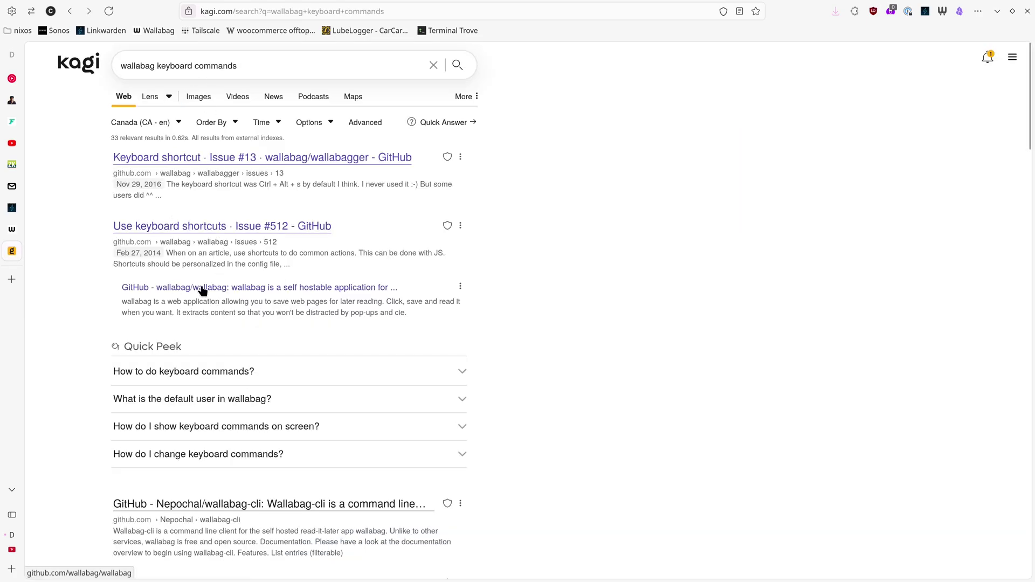
{"action": "scroll", "coordinate": [203, 292], "scroll_direction": "down", "scroll_amount": 4}
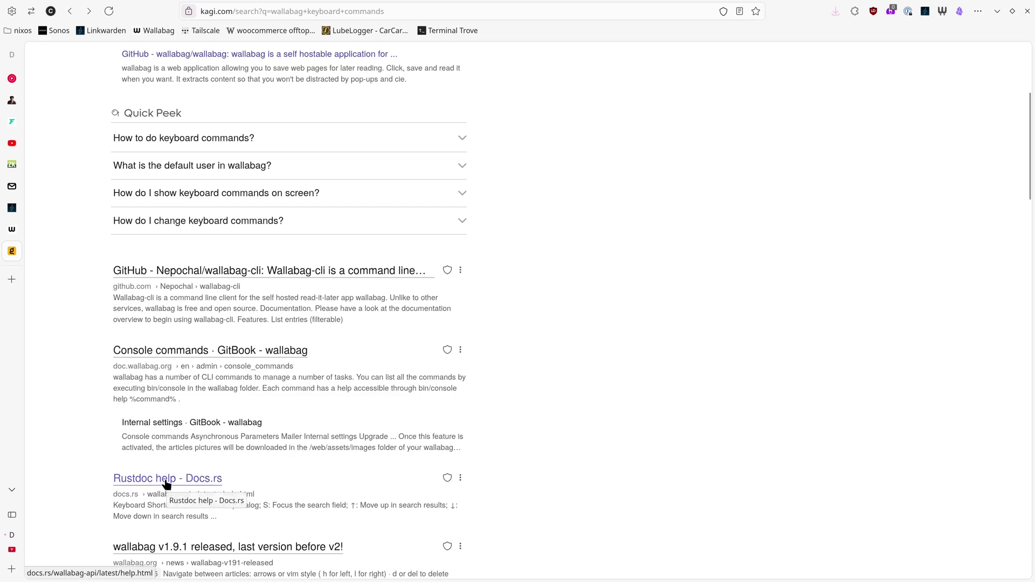
{"action": "scroll", "coordinate": [205, 462], "scroll_direction": "up", "scroll_amount": 1}
{"action": "scroll", "coordinate": [208, 461], "scroll_direction": "down", "scroll_amount": 1}
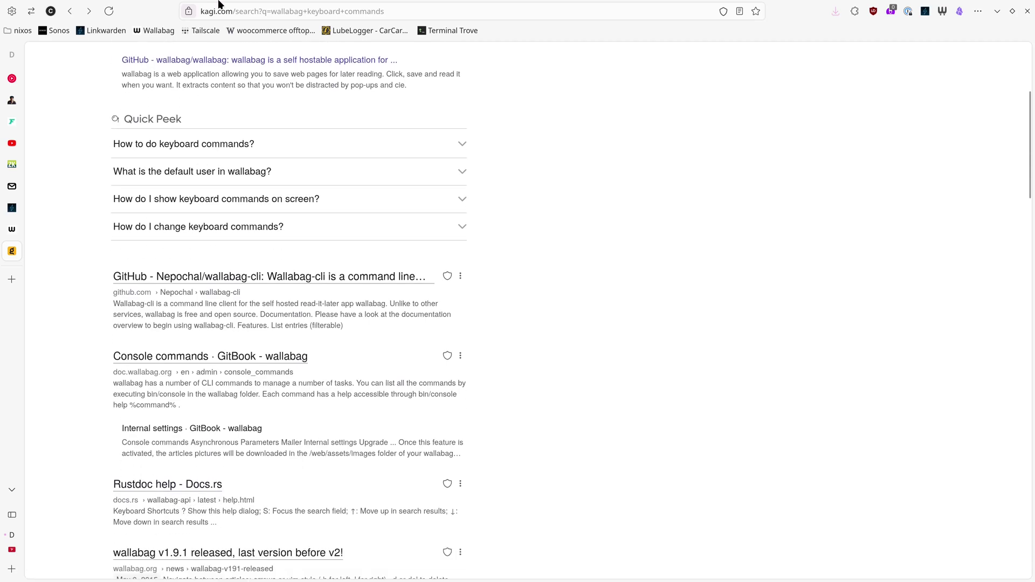
Go to wallabag.it and look through its Documentation page for keyboard commands.
{"action": "left_click", "coordinate": [286, 11]}
{"action": "type", "text": "wall"}
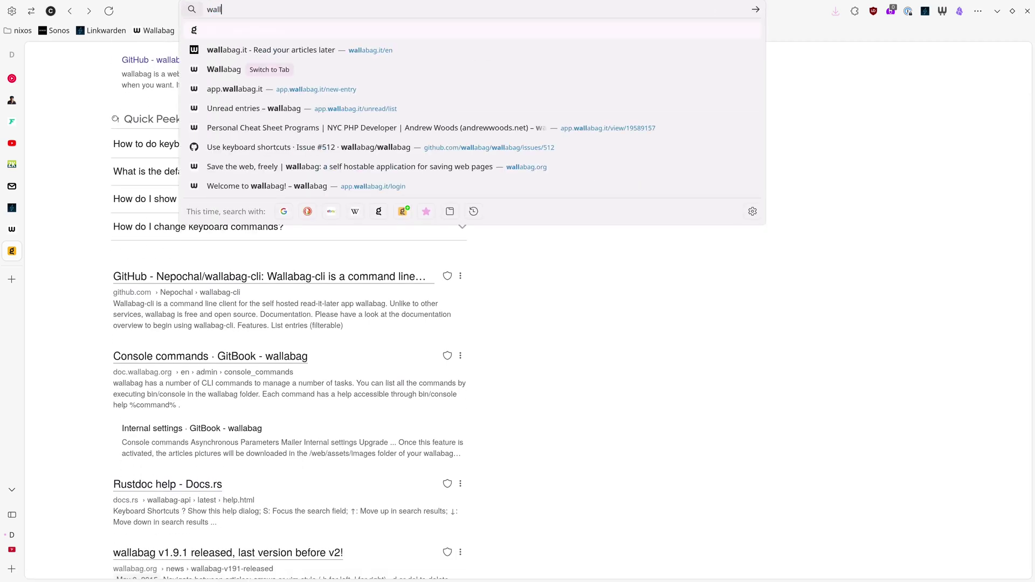
{"action": "type", "text": "abag.it"}
{"action": "key", "text": "Return"}
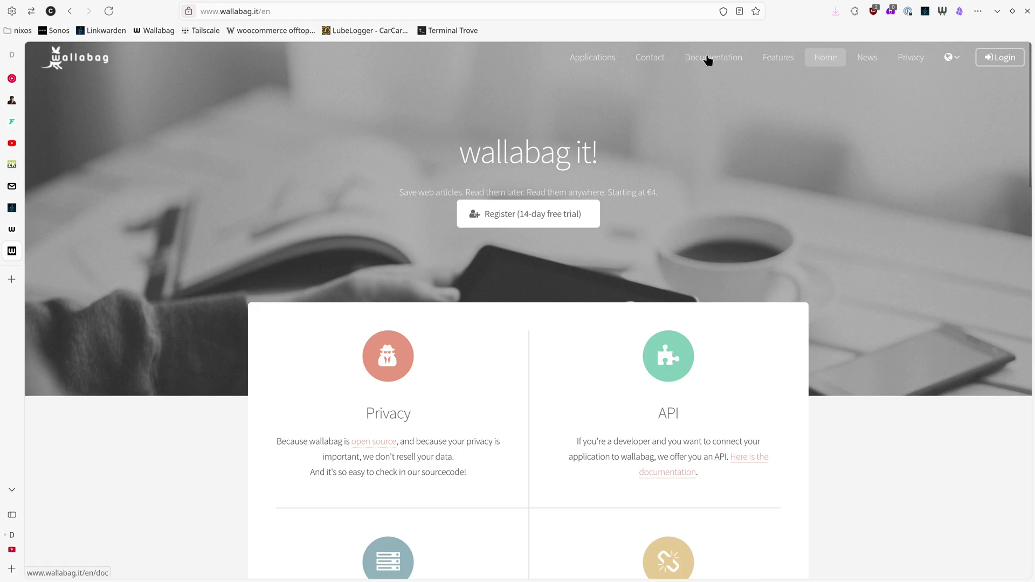
{"action": "left_click", "coordinate": [708, 60]}
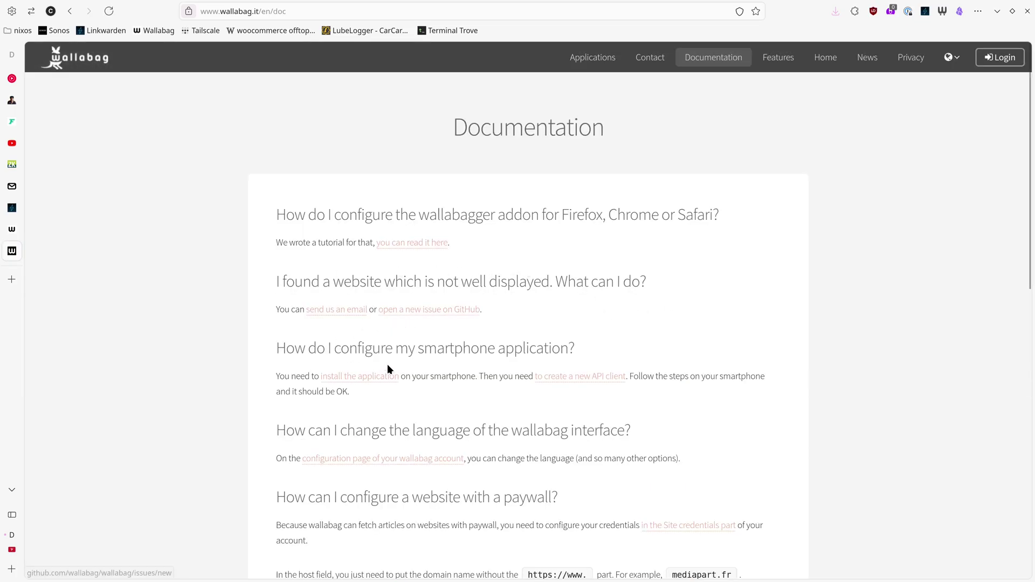
{"action": "scroll", "coordinate": [387, 385], "scroll_direction": "down", "scroll_amount": 5}
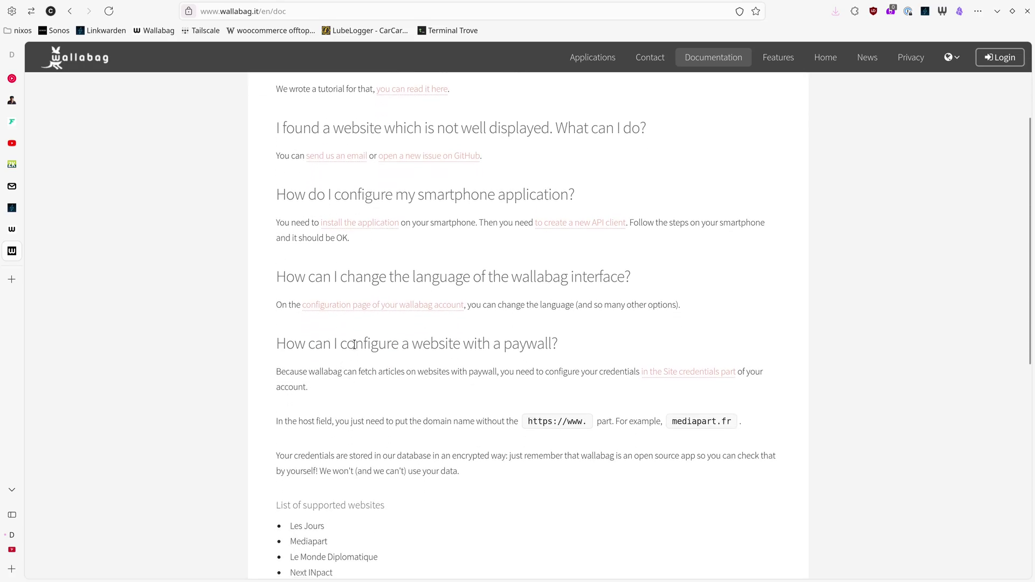
{"action": "scroll", "coordinate": [396, 337], "scroll_direction": "down", "scroll_amount": 2}
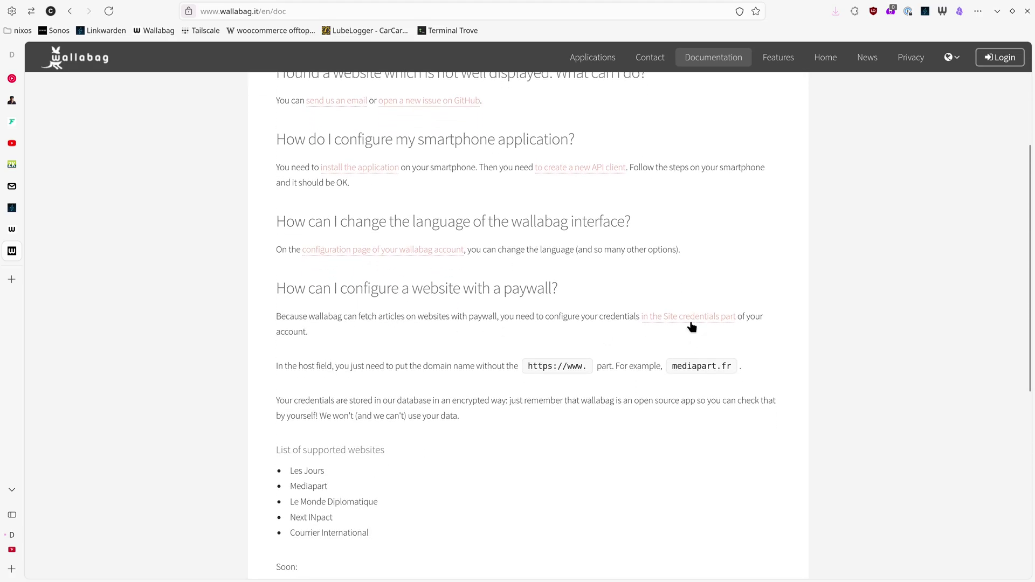
{"action": "scroll", "coordinate": [496, 436], "scroll_direction": "down", "scroll_amount": 10}
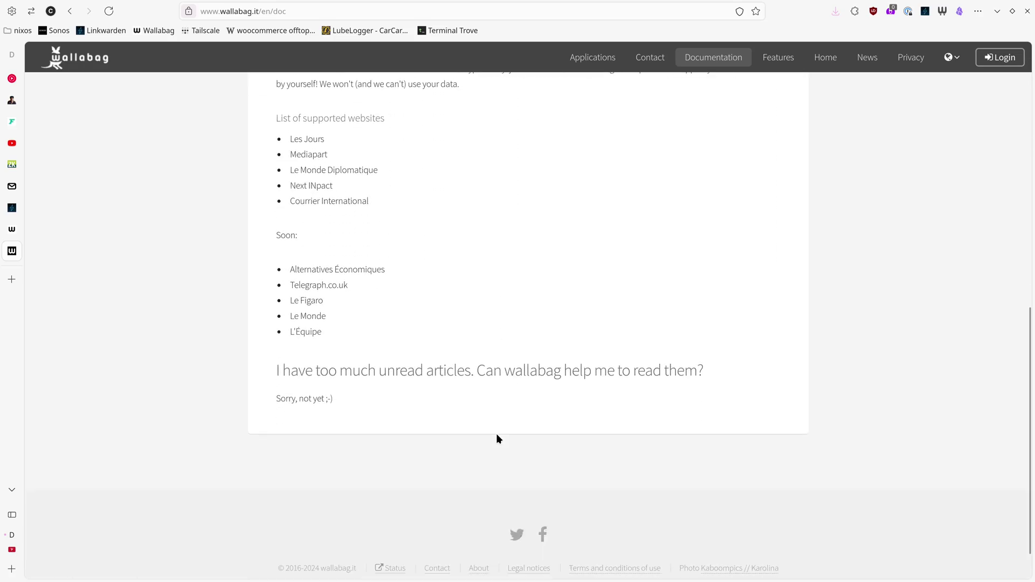
{"action": "key", "text": "Home"}
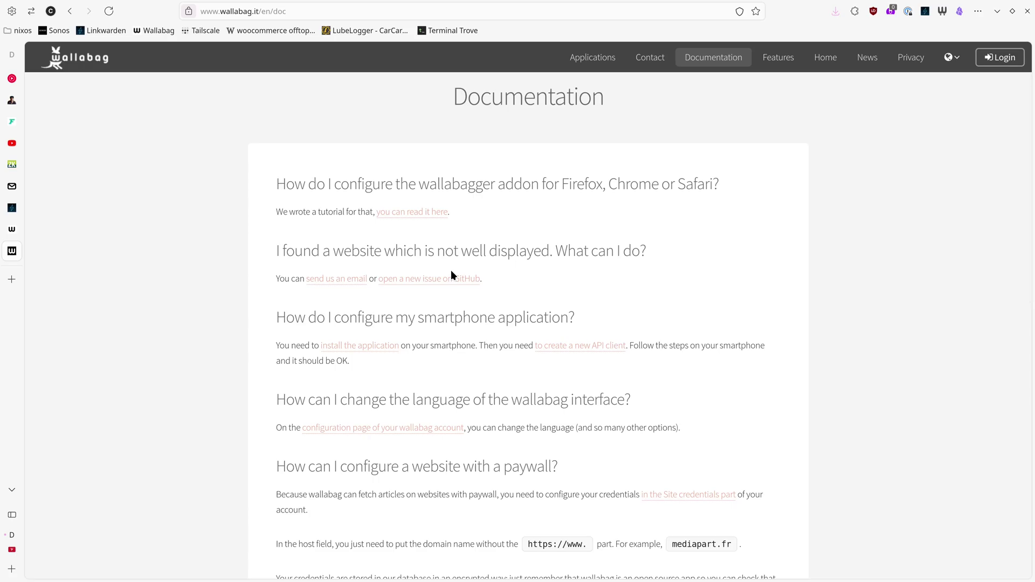
Search the web for "linkwarden keyboard commands" and look through the results.
{"action": "key", "text": "ctrl+l"}
{"action": "type", "text": "linkw"}
{"action": "type", "text": "arden k"}
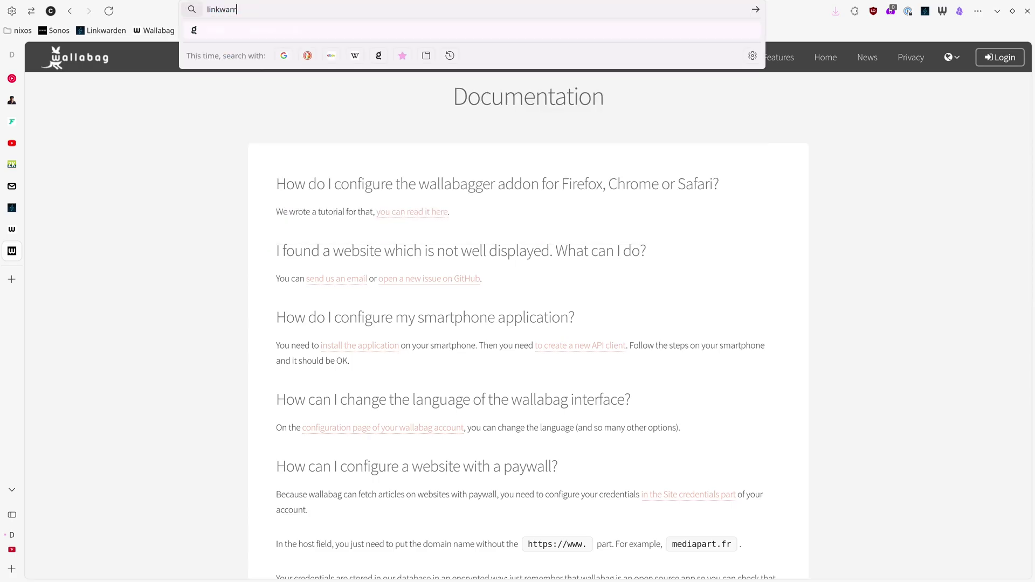
{"action": "type", "text": "eyboard commands"}
{"action": "key", "text": "Return"}
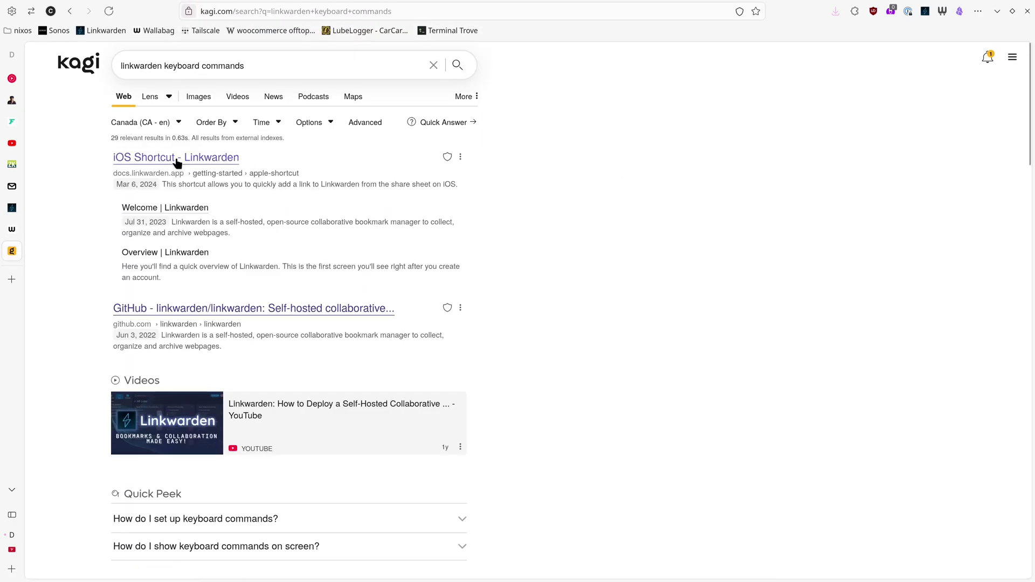
{"action": "scroll", "coordinate": [227, 313], "scroll_direction": "down", "scroll_amount": 5}
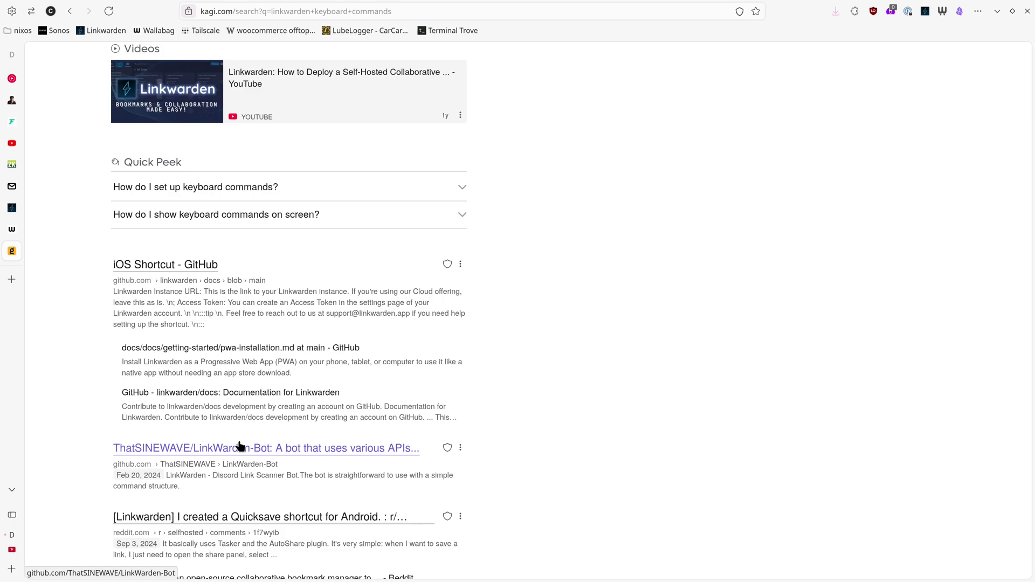
{"action": "scroll", "coordinate": [240, 446], "scroll_direction": "up", "scroll_amount": 4}
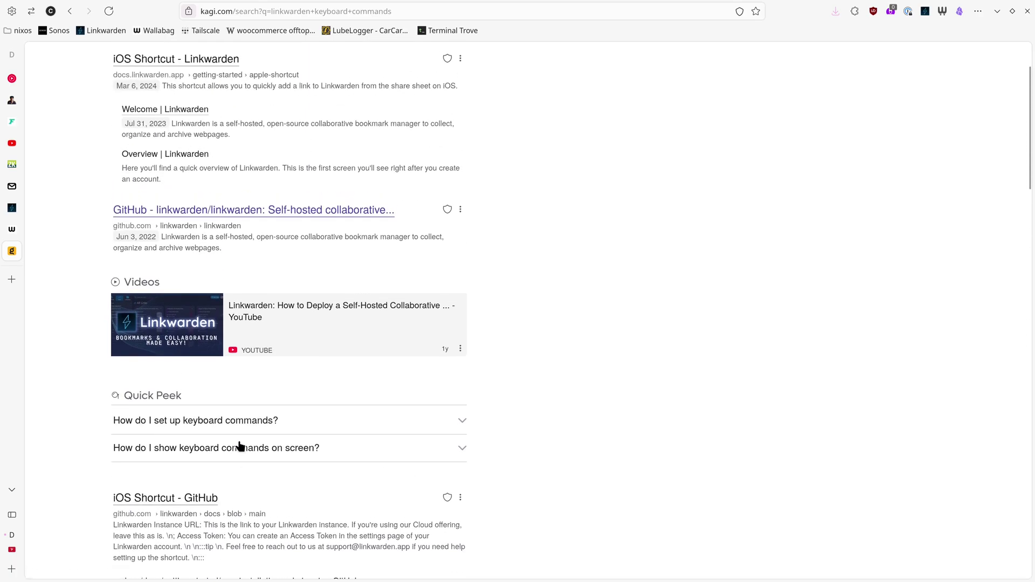
{"action": "scroll", "coordinate": [266, 416], "scroll_direction": "up", "scroll_amount": 2}
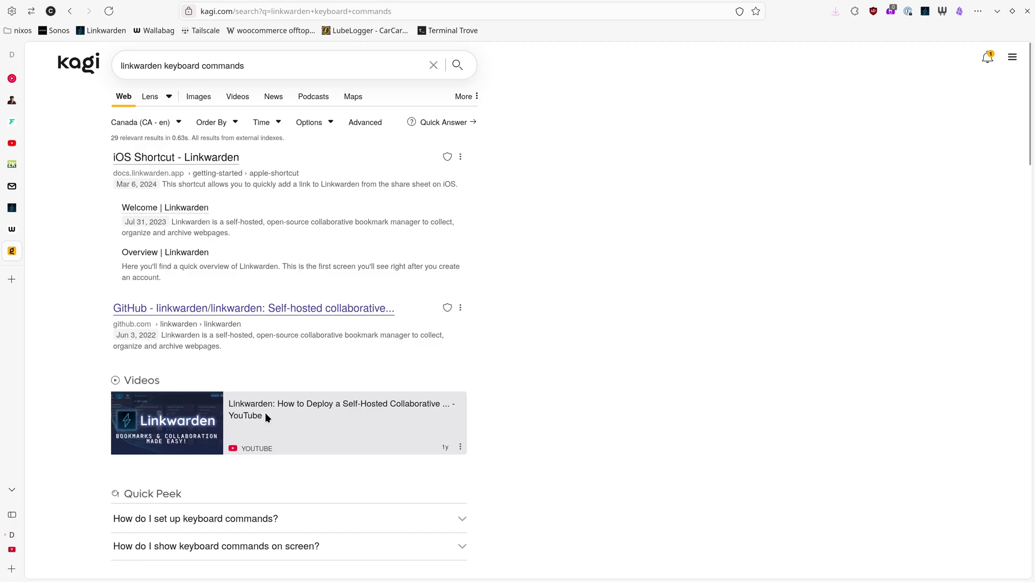
Open the Linkwarden documentation and go through its Overview, Dashboard, Collections and Links usage pages for keyboard commands.
{"action": "left_click", "coordinate": [169, 208]}
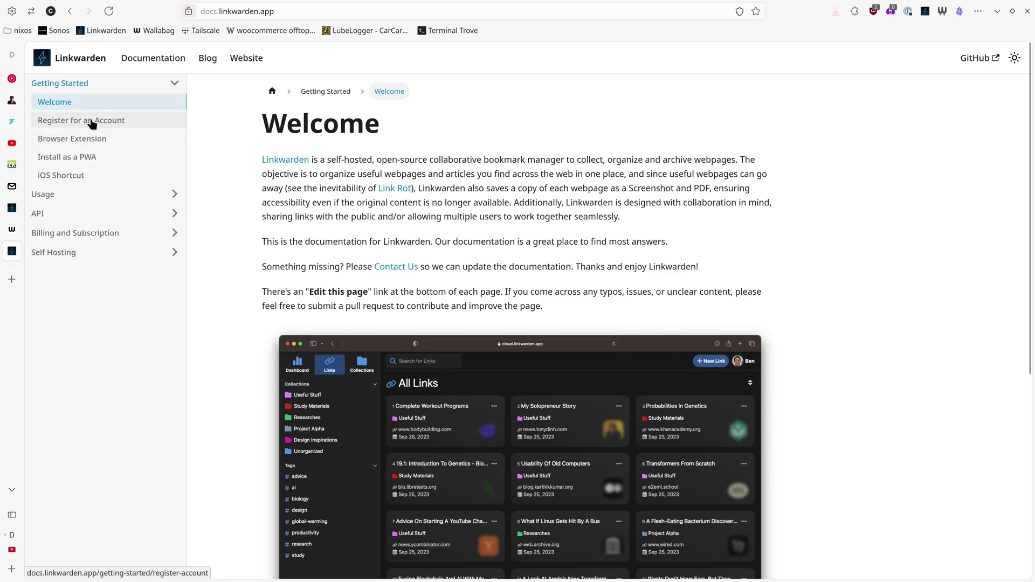
{"action": "left_click", "coordinate": [168, 195]}
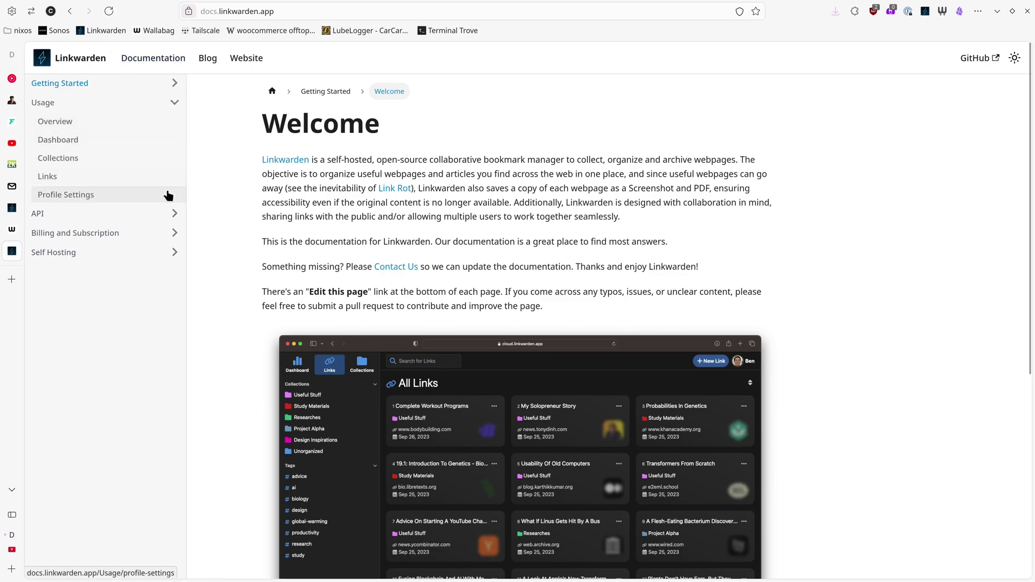
{"action": "left_click", "coordinate": [70, 128]}
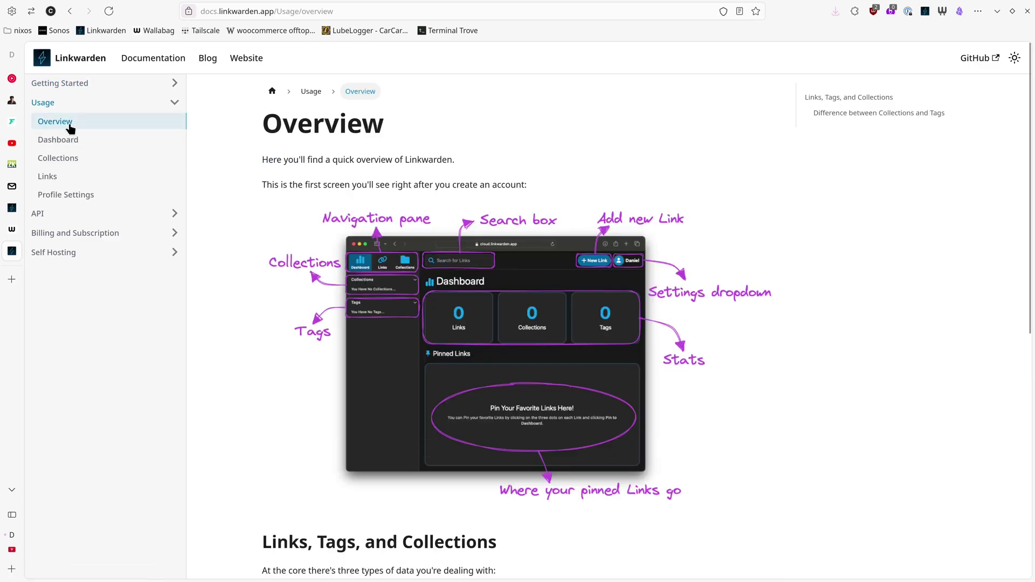
{"action": "left_click", "coordinate": [64, 143]}
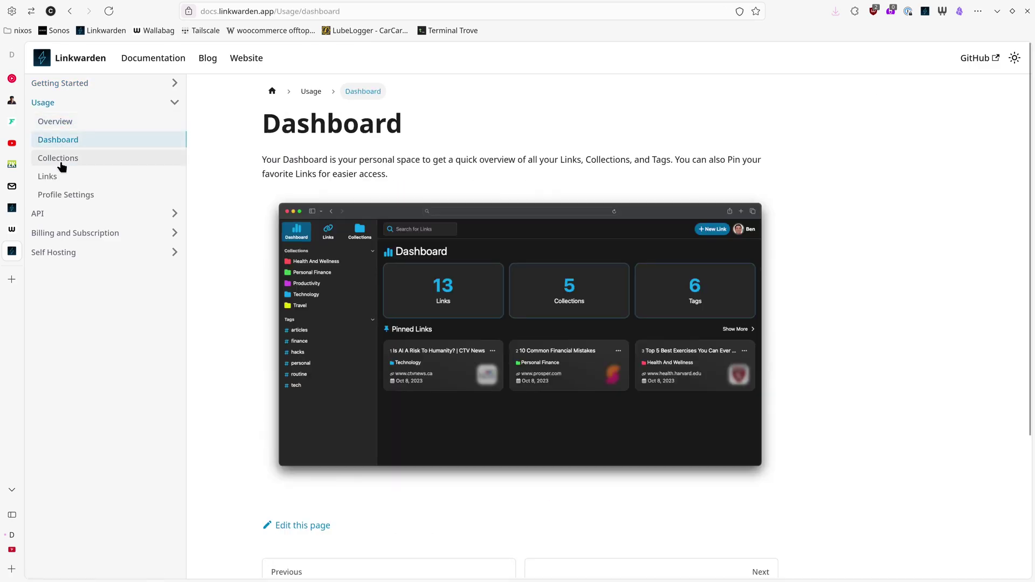
{"action": "left_click", "coordinate": [59, 161]}
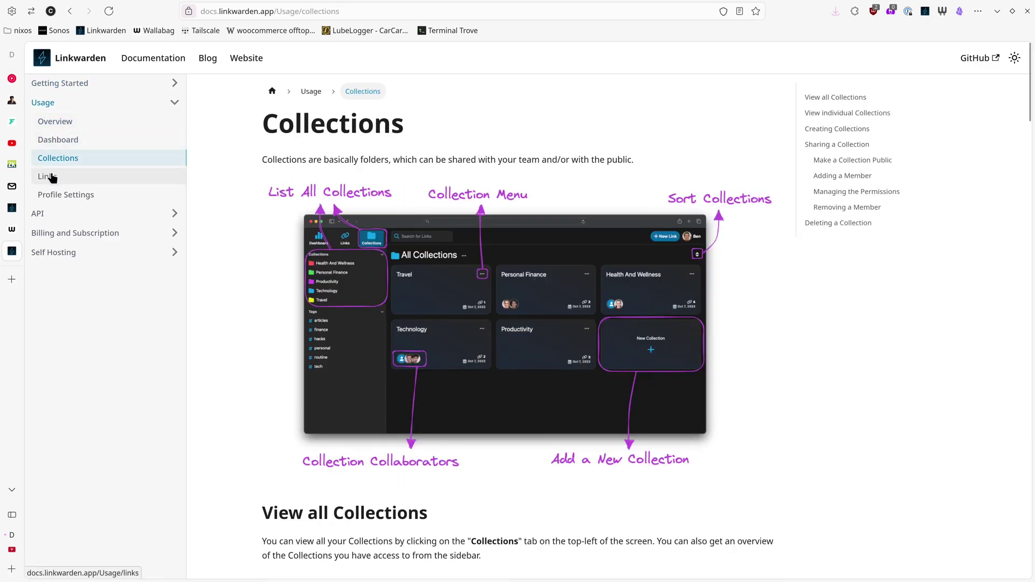
{"action": "left_click", "coordinate": [48, 177]}
Look through the whole Profile Settings page of the Linkwarden documentation for keyboard commands.
{"action": "left_click", "coordinate": [63, 198]}
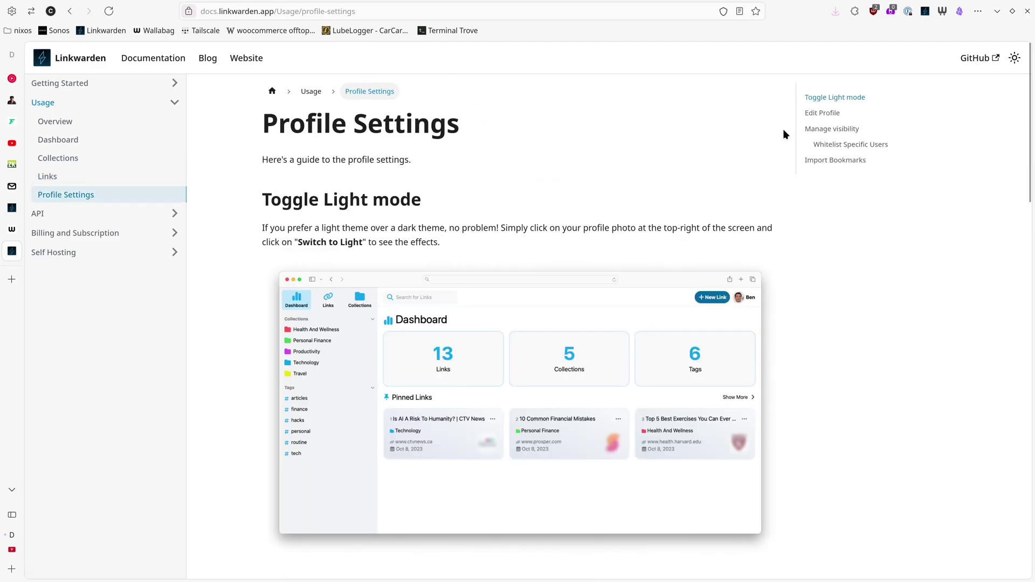
{"action": "scroll", "coordinate": [495, 279], "scroll_direction": "down", "scroll_amount": 5}
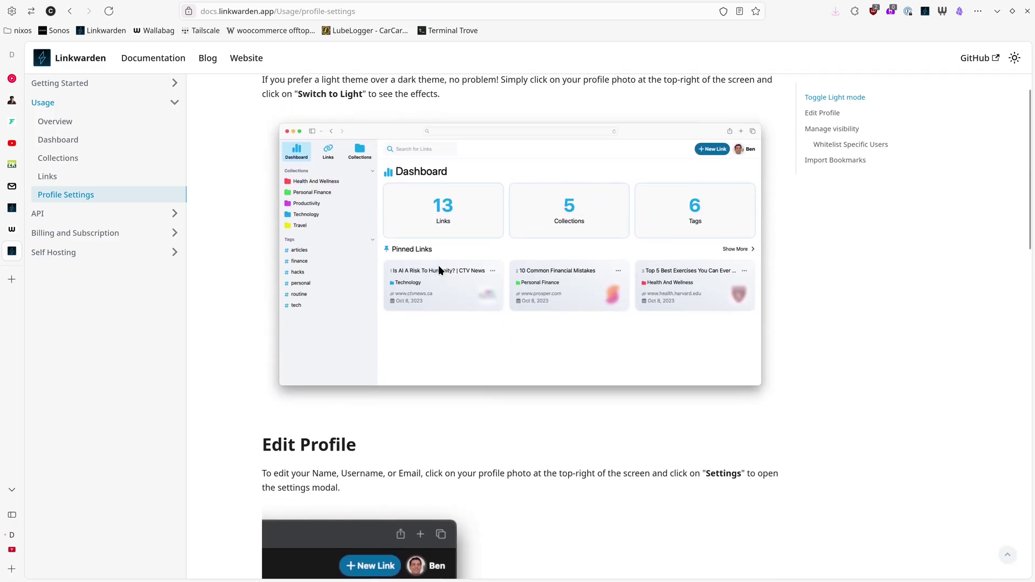
{"action": "scroll", "coordinate": [438, 270], "scroll_direction": "down", "scroll_amount": 10}
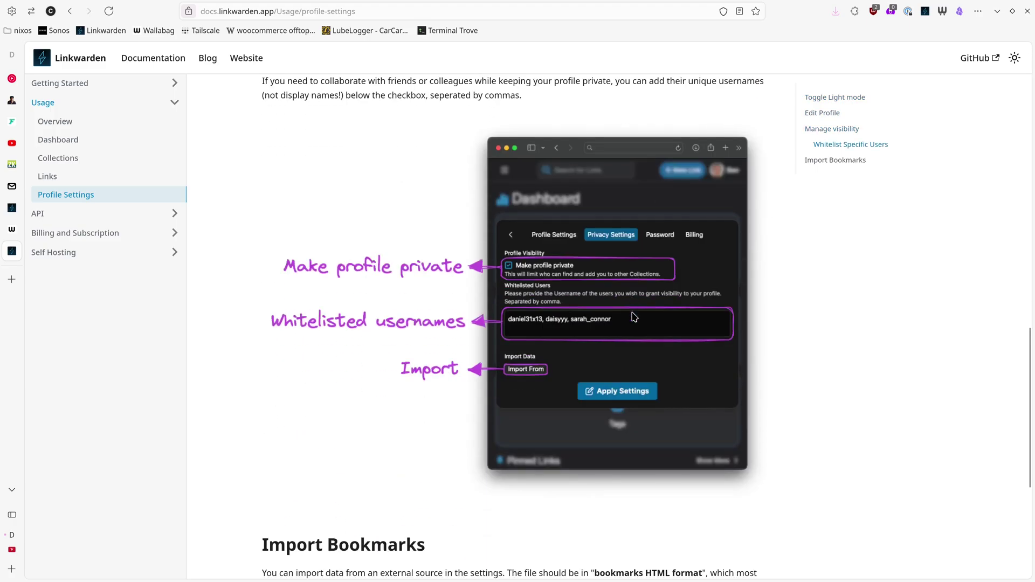
{"action": "scroll", "coordinate": [633, 316], "scroll_direction": "down", "scroll_amount": 3}
{"action": "scroll", "coordinate": [632, 315], "scroll_direction": "up", "scroll_amount": 15}
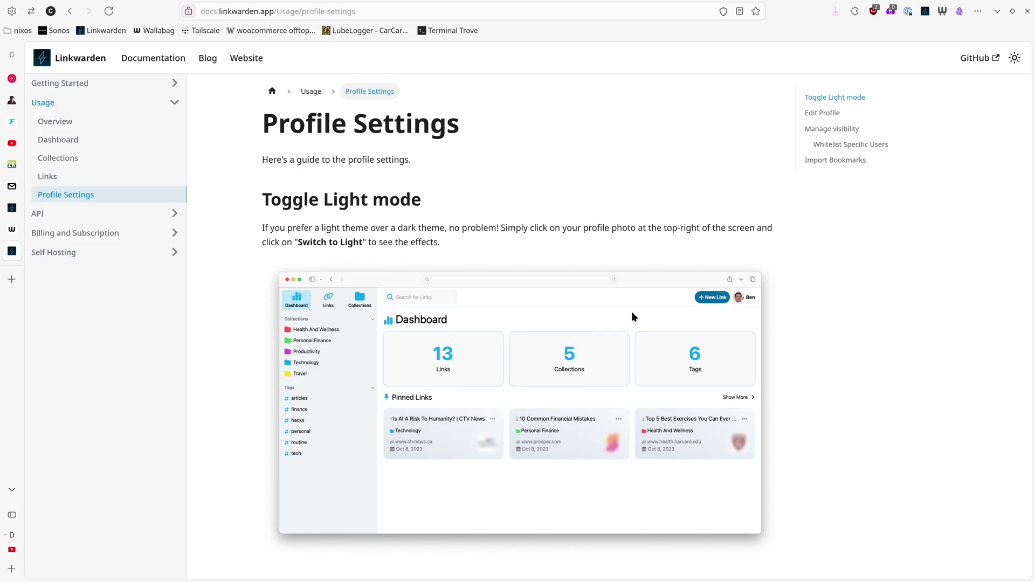
Go to godspeedapp.com, look over its keyboard-driven interface, and return to the Wallabag unread entries.
{"action": "key", "text": "ctrl+l"}
{"action": "type", "text": "gods"}
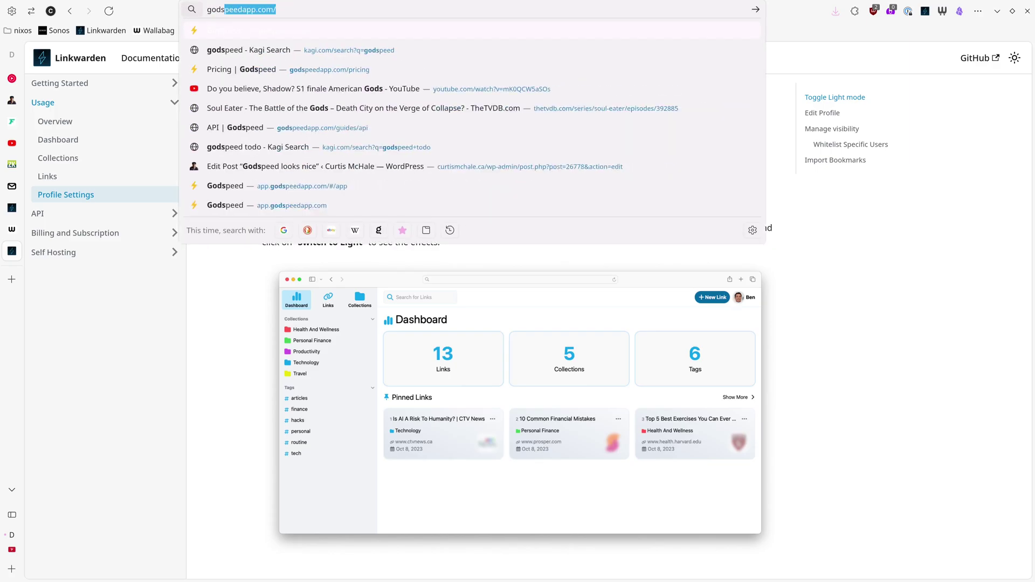
{"action": "key", "text": "Return"}
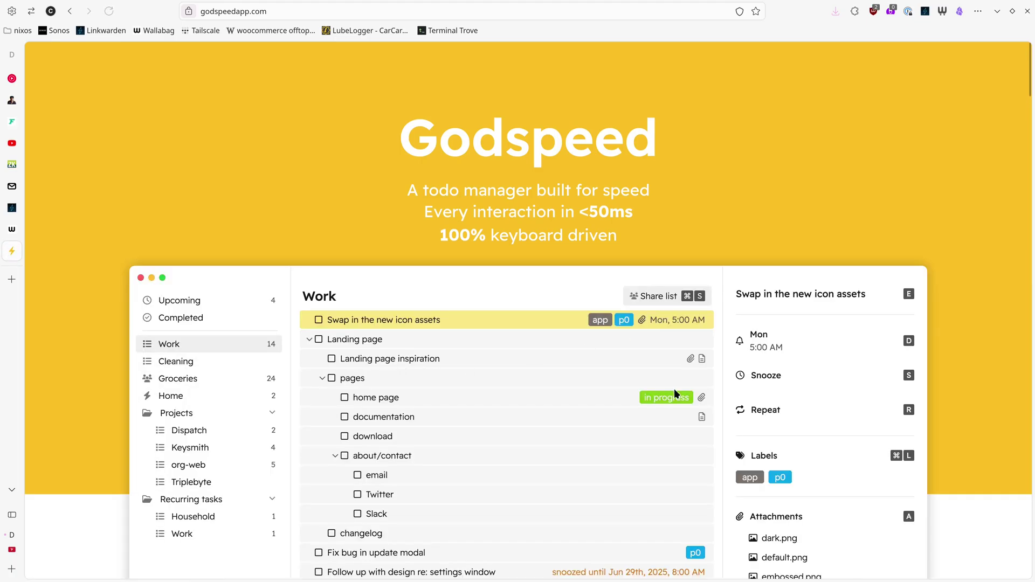
{"action": "scroll", "coordinate": [676, 393], "scroll_direction": "down", "scroll_amount": 3}
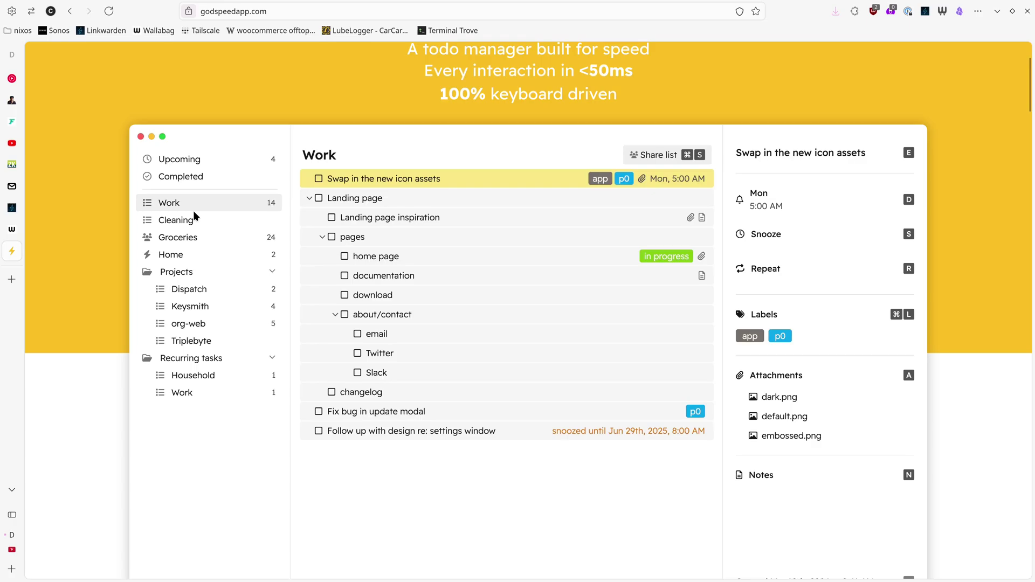
{"action": "key", "text": "ctrl+shift+Tab"}
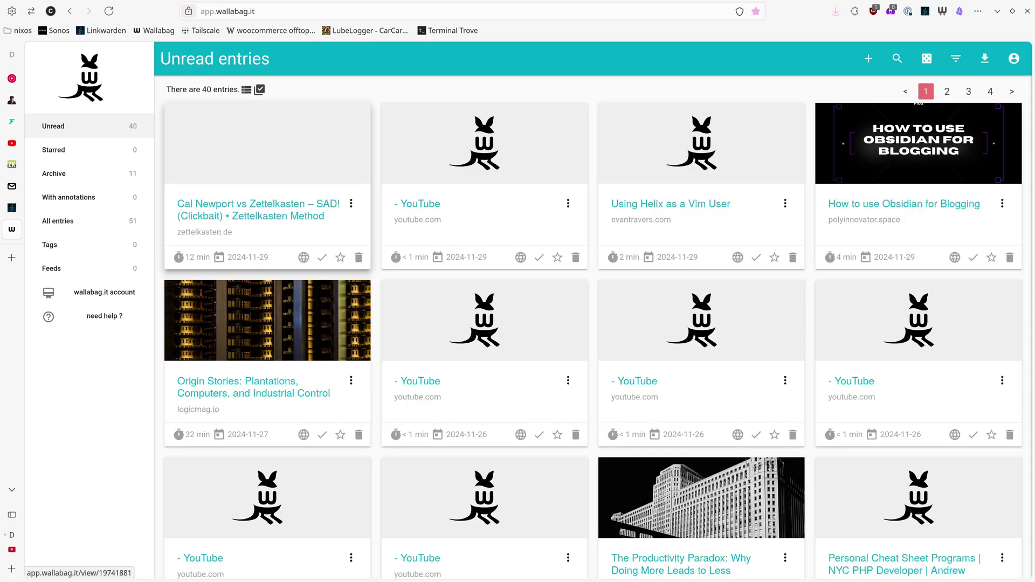
Switch to Obsidian, review the Nushell YouTube clipping's captured text, and try playing its embedded video.
{"action": "key", "text": "alt+Tab"}
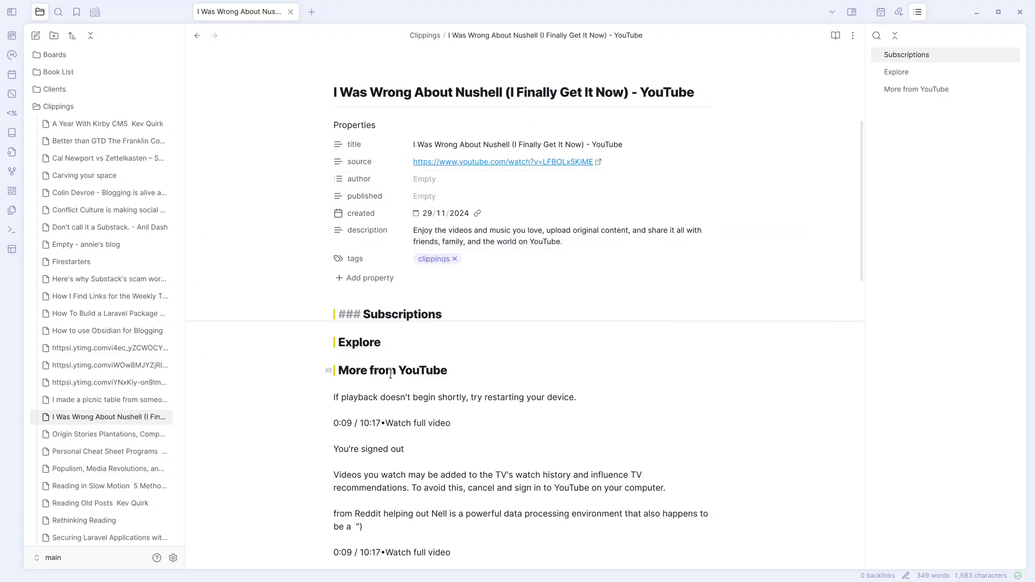
{"action": "scroll", "coordinate": [464, 458], "scroll_direction": "down", "scroll_amount": 5}
{"action": "scroll", "coordinate": [464, 457], "scroll_direction": "down", "scroll_amount": 5}
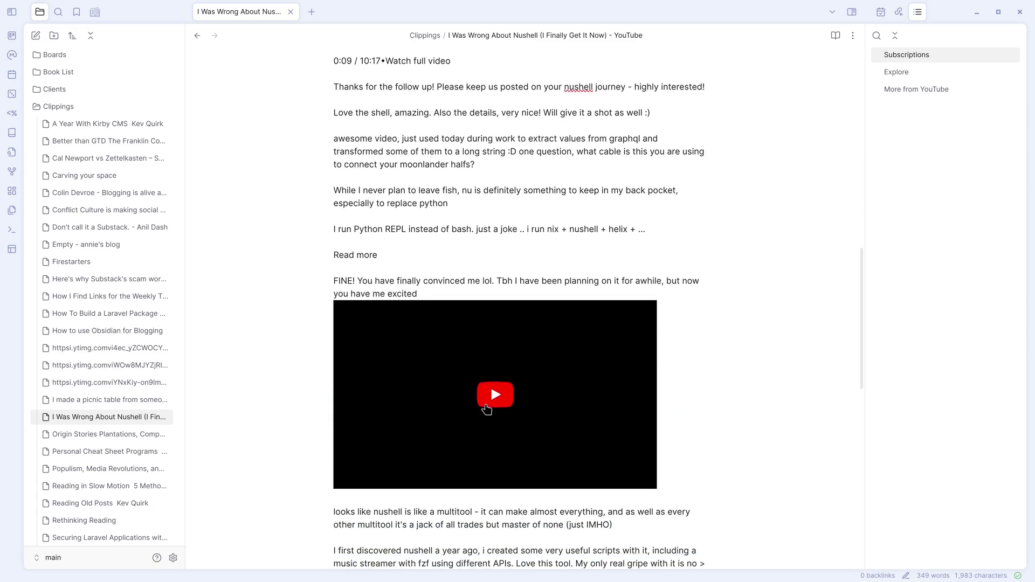
{"action": "left_click", "coordinate": [488, 405]}
{"action": "scroll", "coordinate": [506, 410], "scroll_direction": "down", "scroll_amount": 5}
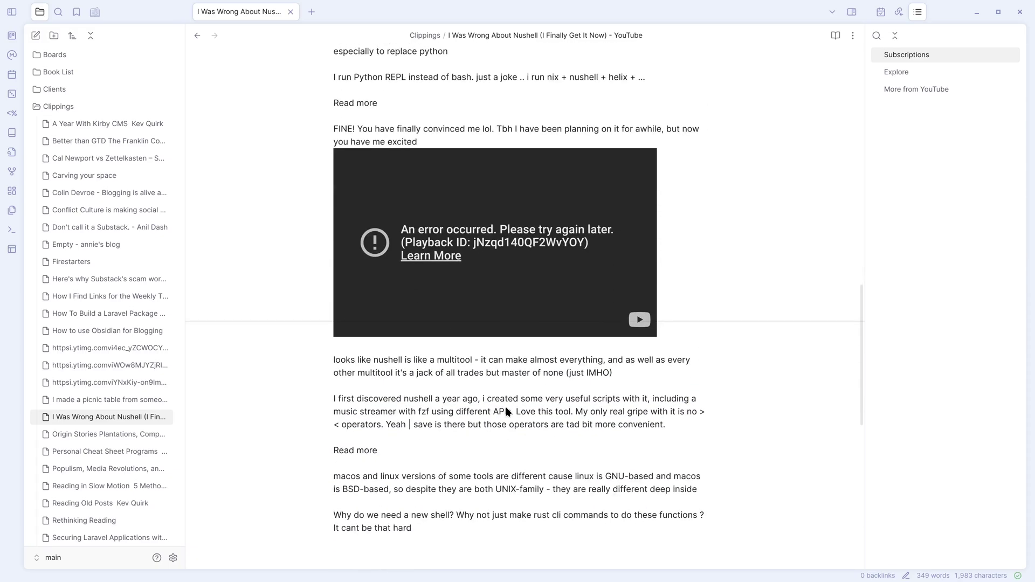
{"action": "scroll", "coordinate": [453, 411], "scroll_direction": "up", "scroll_amount": 8}
{"action": "scroll", "coordinate": [453, 410], "scroll_direction": "up", "scroll_amount": 5}
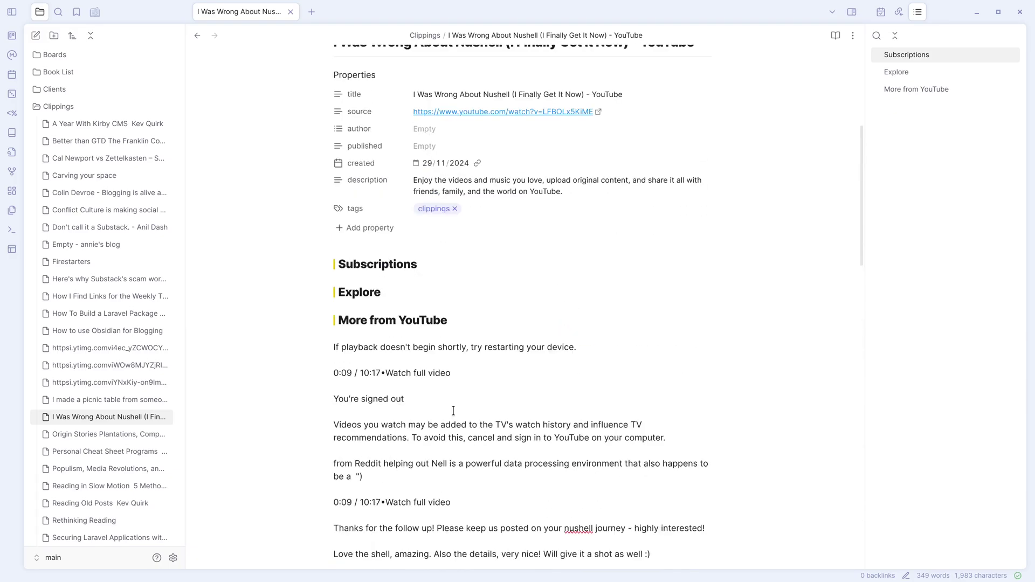
Delete all the body text of the Nushell clipping below its properties.
{"action": "left_click", "coordinate": [344, 289]}
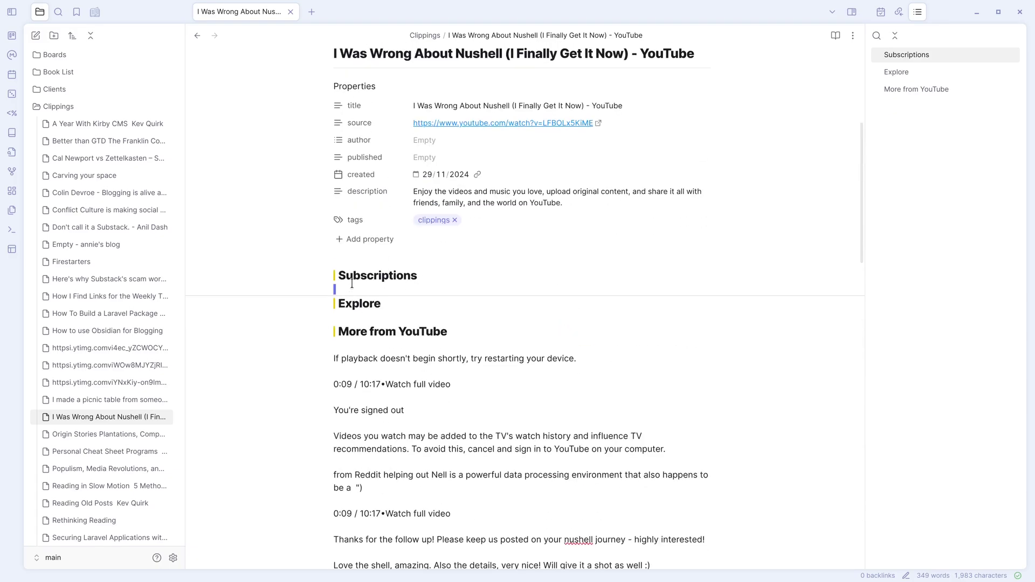
{"action": "key", "text": "ctrl+a"}
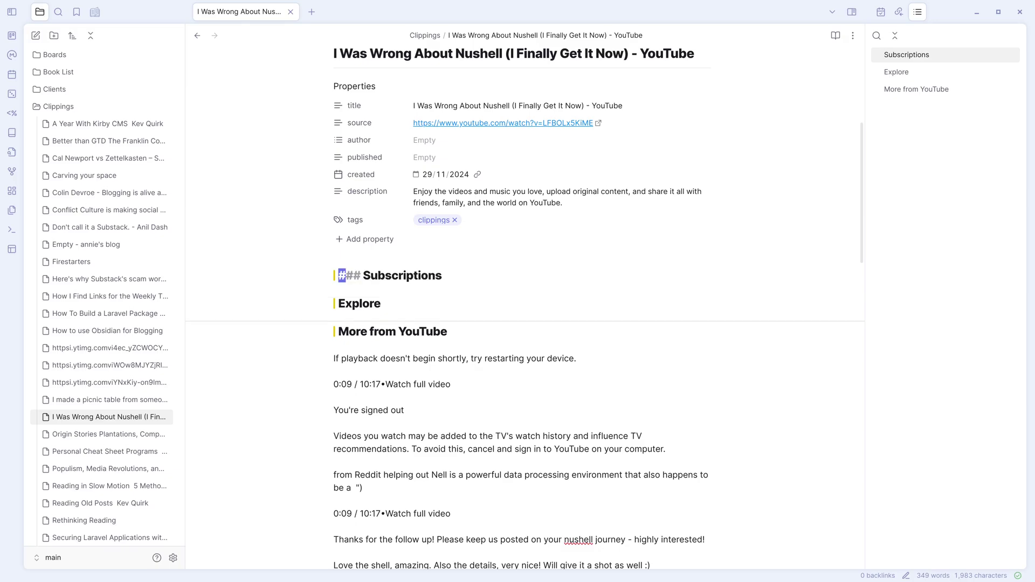
{"action": "scroll", "coordinate": [509, 279], "scroll_direction": "down", "scroll_amount": 12}
{"action": "key", "text": "BackSpace"}
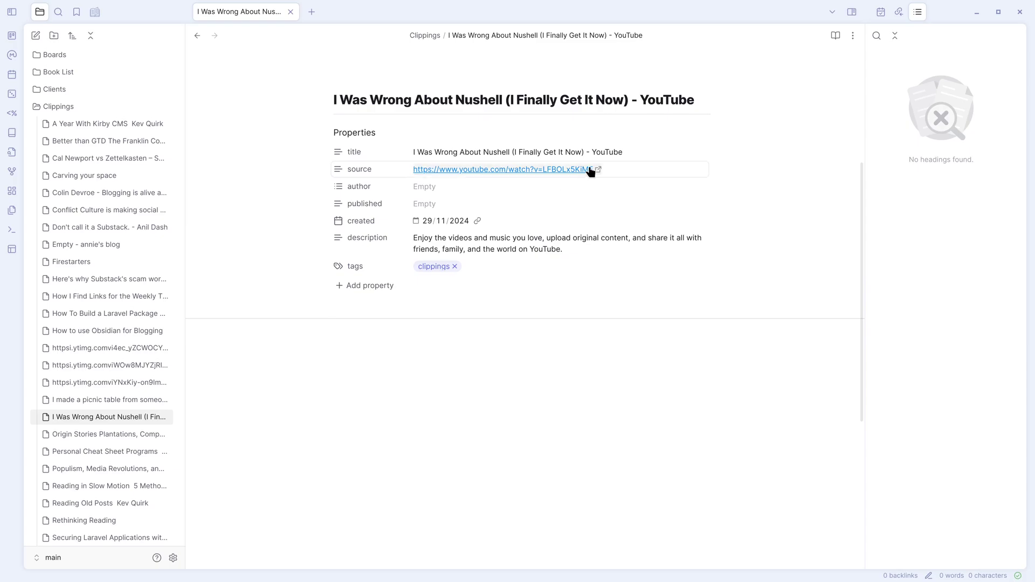
Copy the video ID LFBOLx5KiME from the source property and return to the empty note body.
{"action": "left_click", "coordinate": [613, 171]}
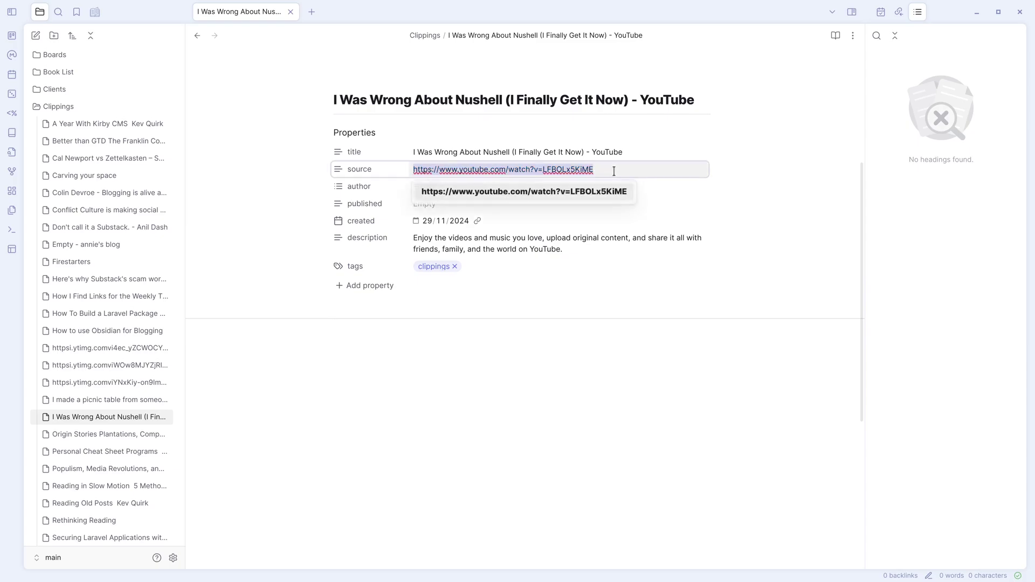
{"action": "key", "text": "End"}
{"action": "key", "text": "ctrl+shift+Left"}
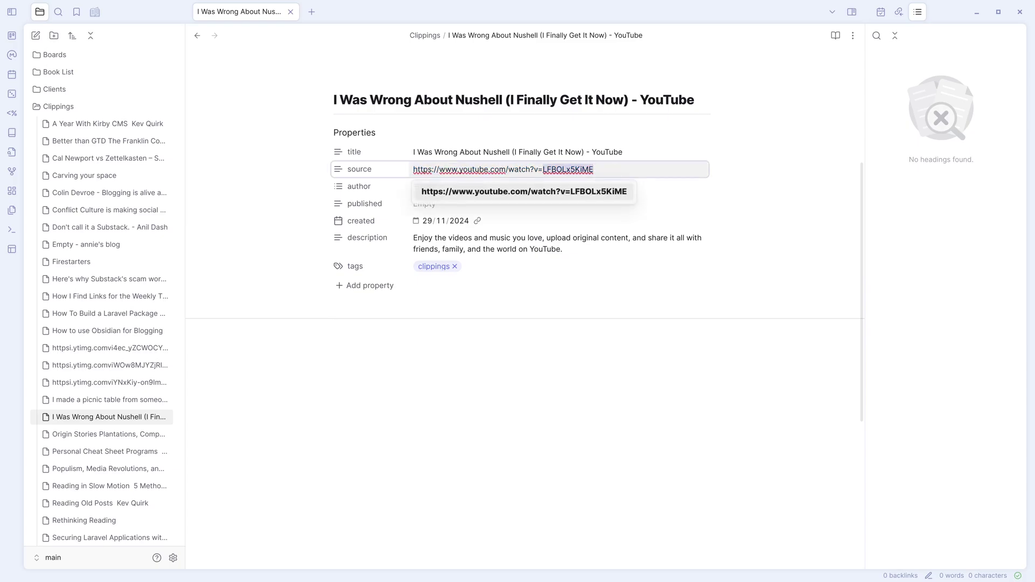
{"action": "left_click", "coordinate": [436, 415]}
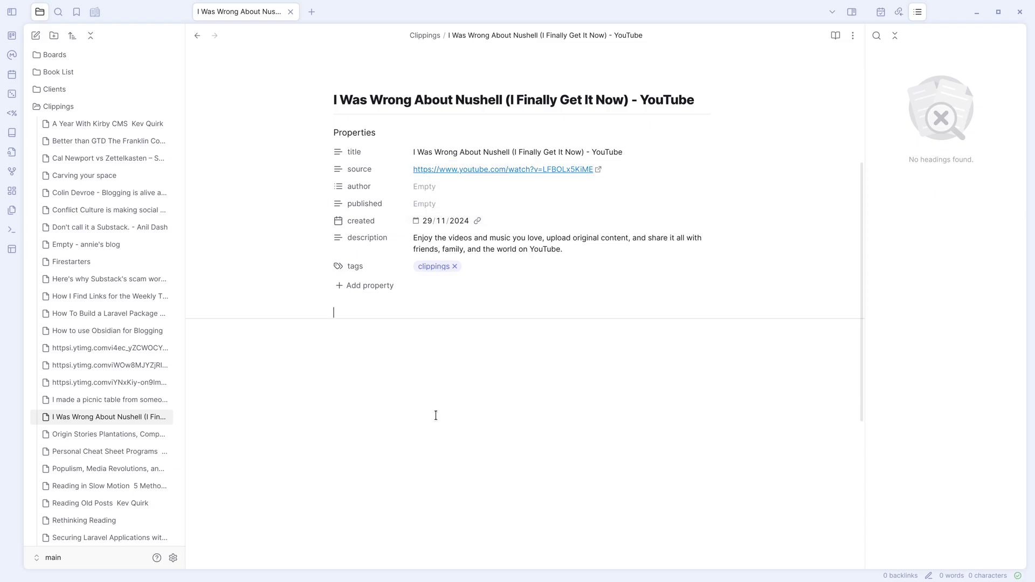
{"action": "key", "text": "ctrl+p"}
{"action": "type", "text": "yout"}
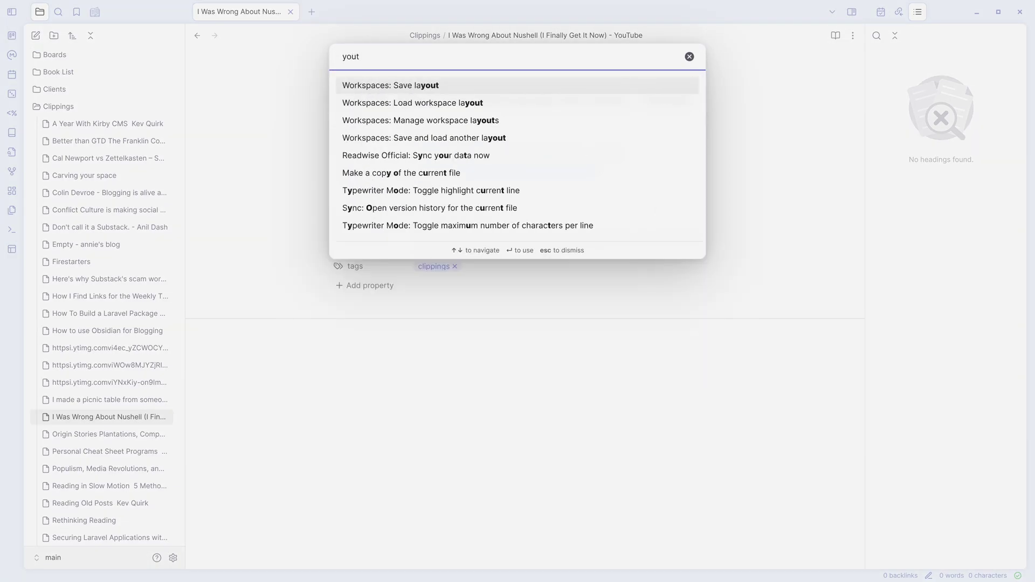
{"action": "key", "text": "BackSpace"}
{"action": "key", "text": "BackSpace"}
{"action": "key", "text": "BackSpace"}
{"action": "key", "text": "BackSpace"}
{"action": "key", "text": "Escape"}
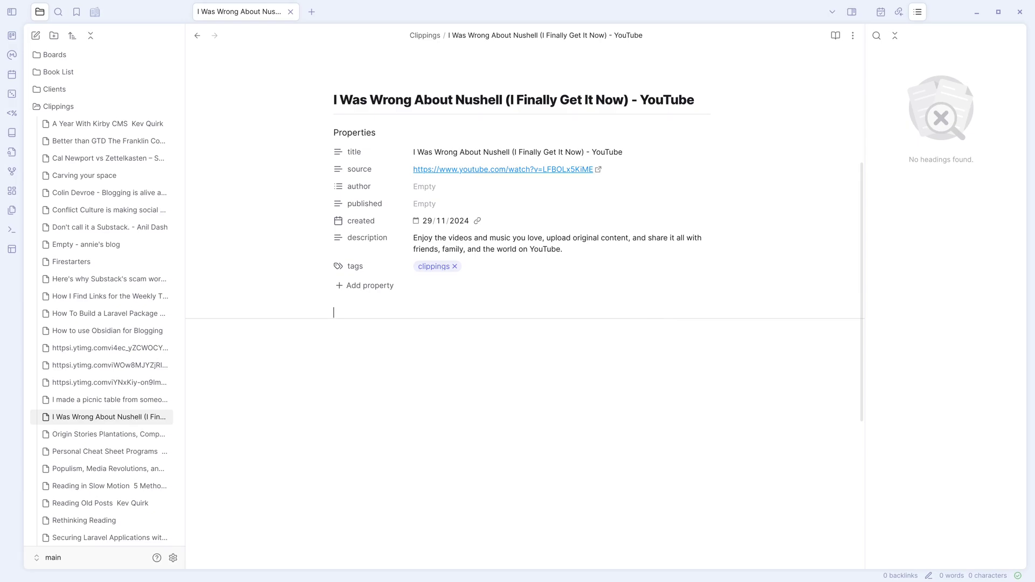
Insert the YouTube iframe embed template into the note body.
{"action": "key", "text": "ctrl+p"}
{"action": "type", "text": "temp"}
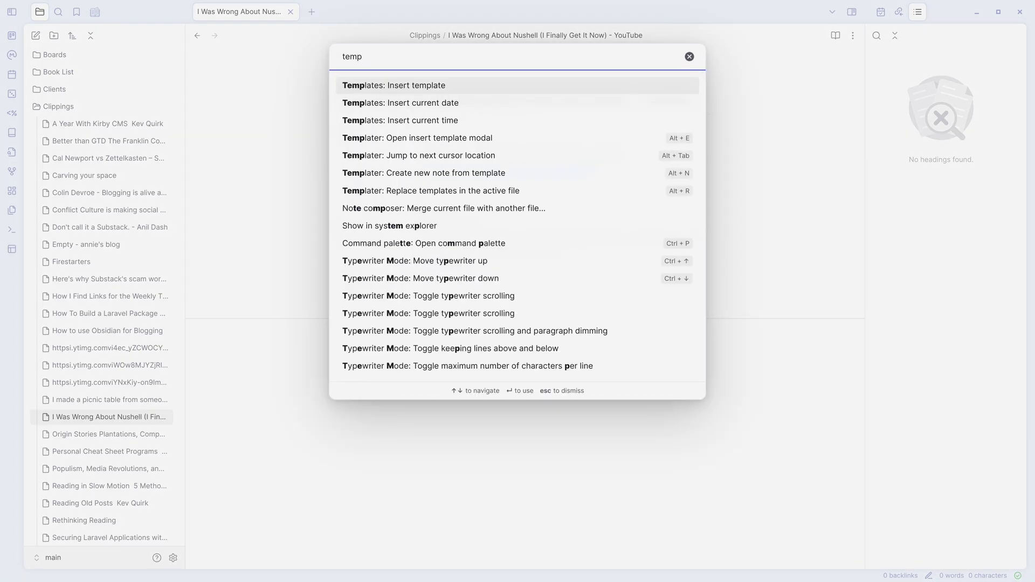
{"action": "key", "text": "Return"}
{"action": "type", "text": "you"}
{"action": "key", "text": "Return"}
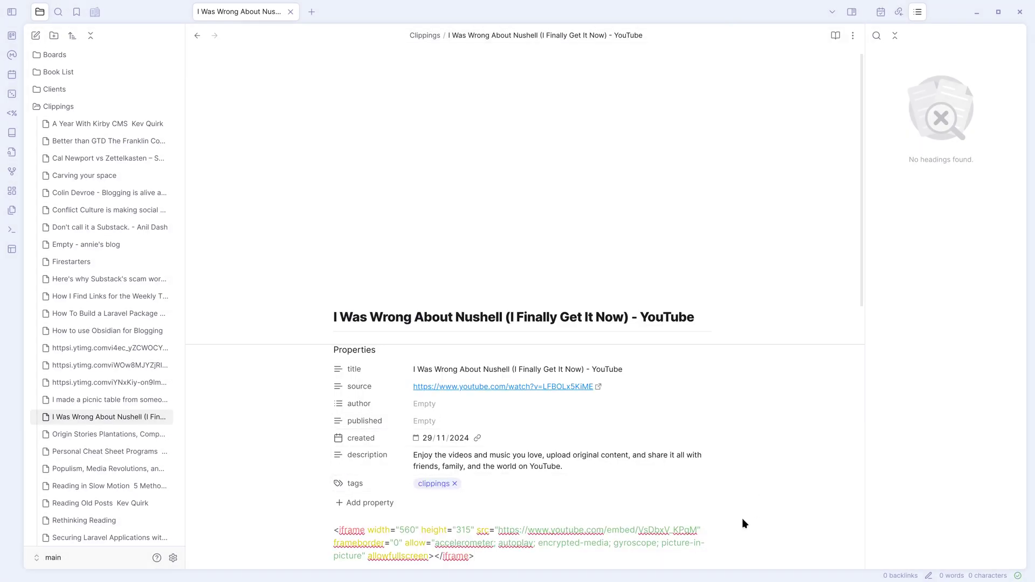
Replace the video ID in the iframe's embed URL with the one from the source property, and check the rendered video.
{"action": "left_click_drag", "start_coordinate": [638, 529], "coordinate": [698, 526]}
{"action": "key", "text": "End"}
{"action": "key", "text": "Return"}
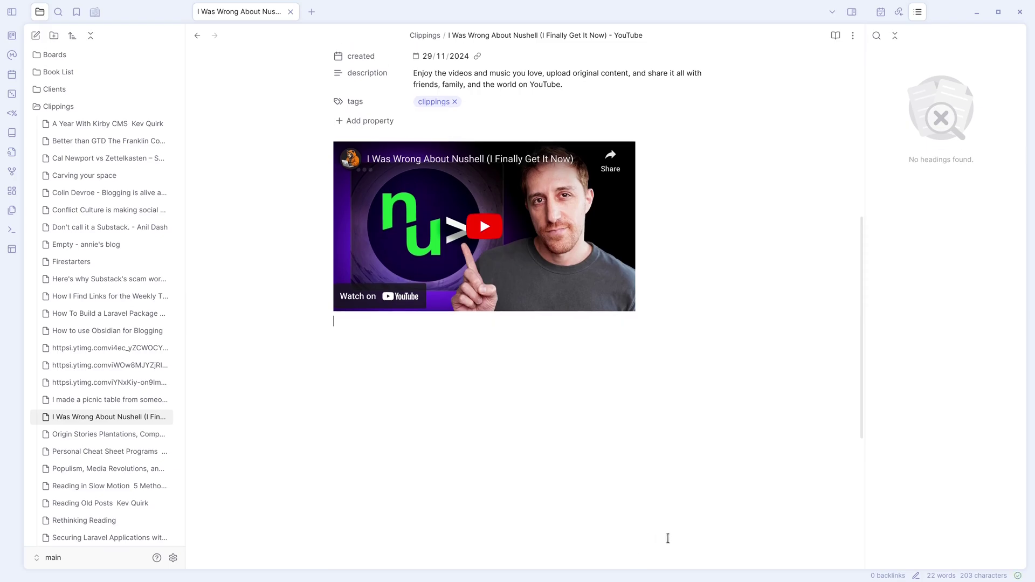
{"action": "scroll", "coordinate": [667, 537], "scroll_direction": "up", "scroll_amount": 4}
{"action": "scroll", "coordinate": [674, 541], "scroll_direction": "down", "scroll_amount": 1}
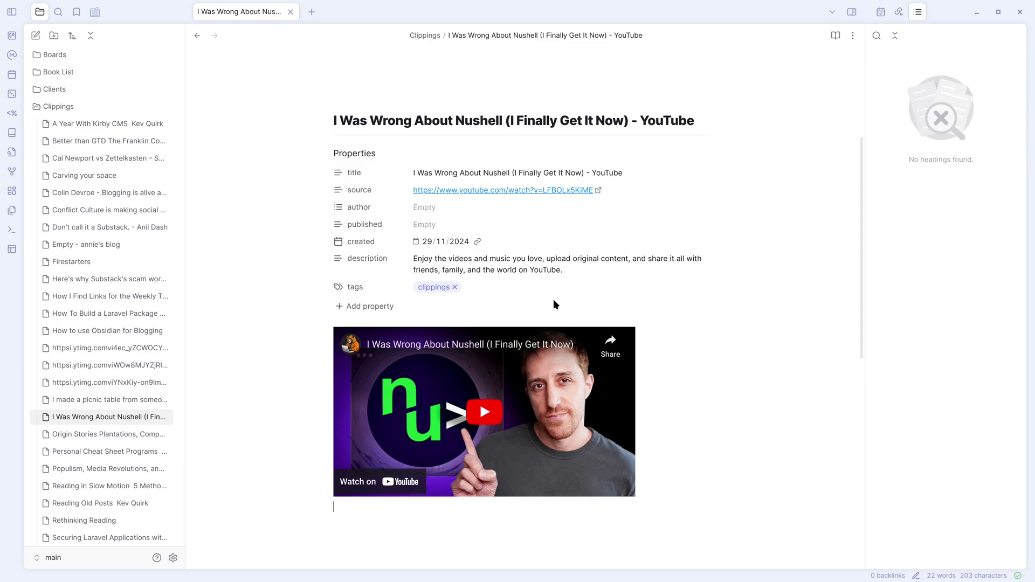
Open the "Cal Newport vs Zettelkasten – SAD! (Clickbait)" clipping and review its properties and captured article text.
{"action": "key", "text": "ctrl+p"}
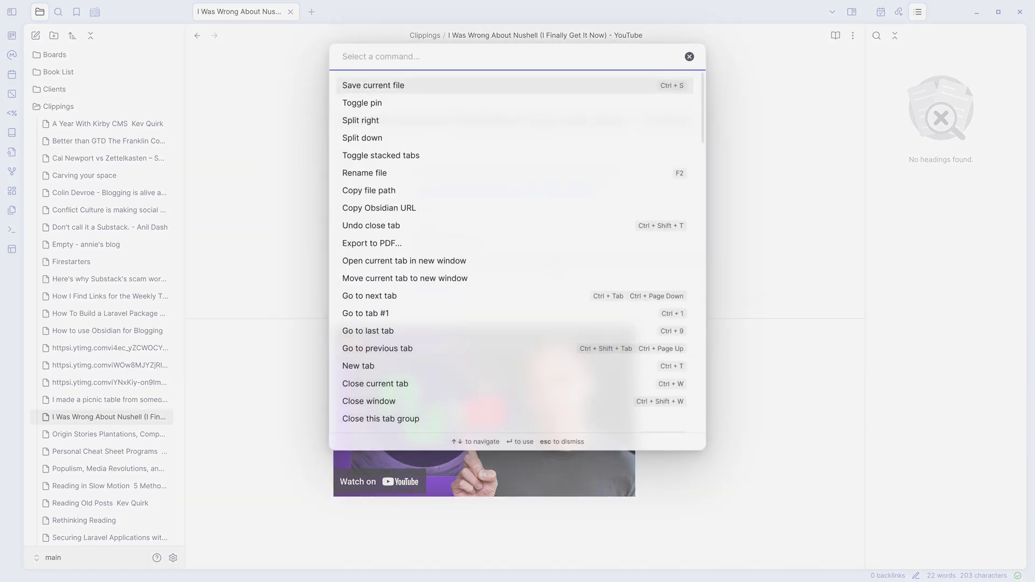
{"action": "key", "text": "Escape"}
{"action": "key", "text": "ctrl+o"}
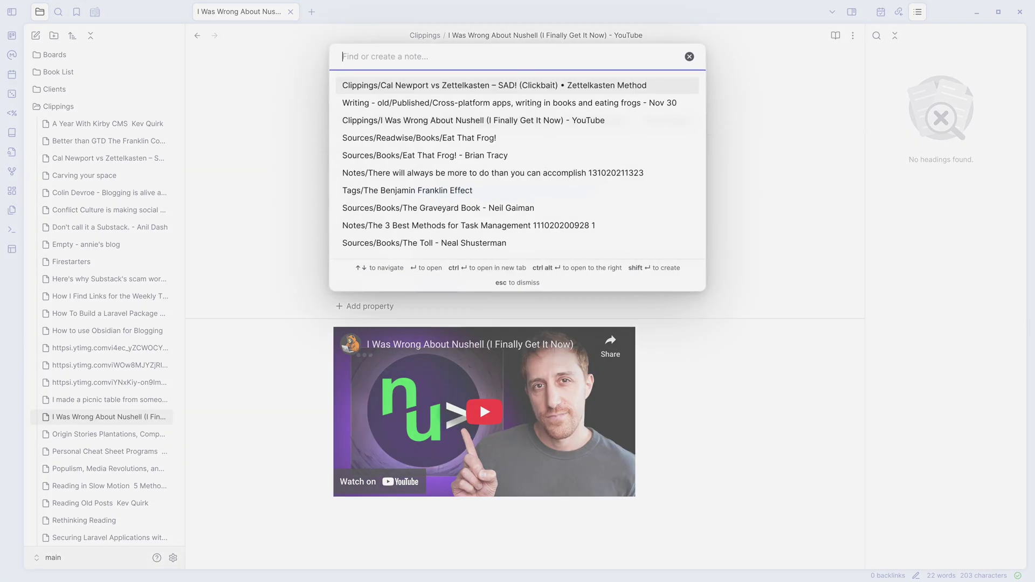
{"action": "key", "text": "Down"}
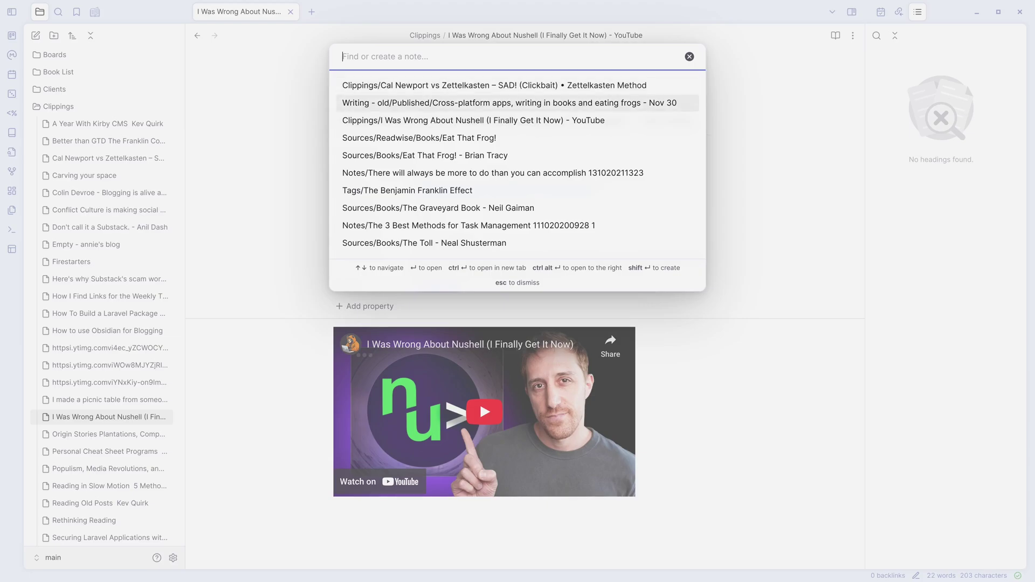
{"action": "key", "text": "Up"}
{"action": "key", "text": "Return"}
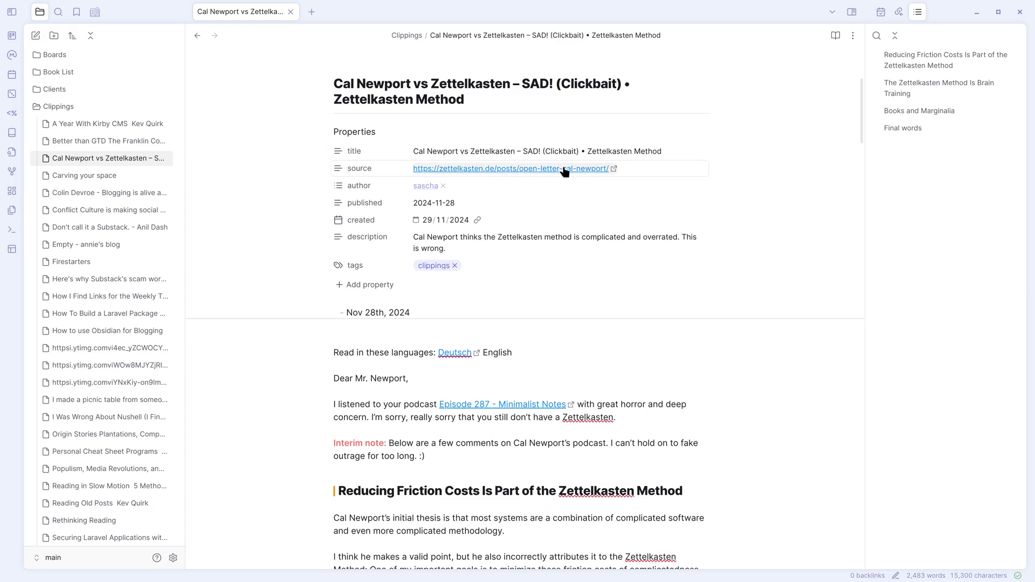
{"action": "scroll", "coordinate": [564, 172], "scroll_direction": "down", "scroll_amount": 3}
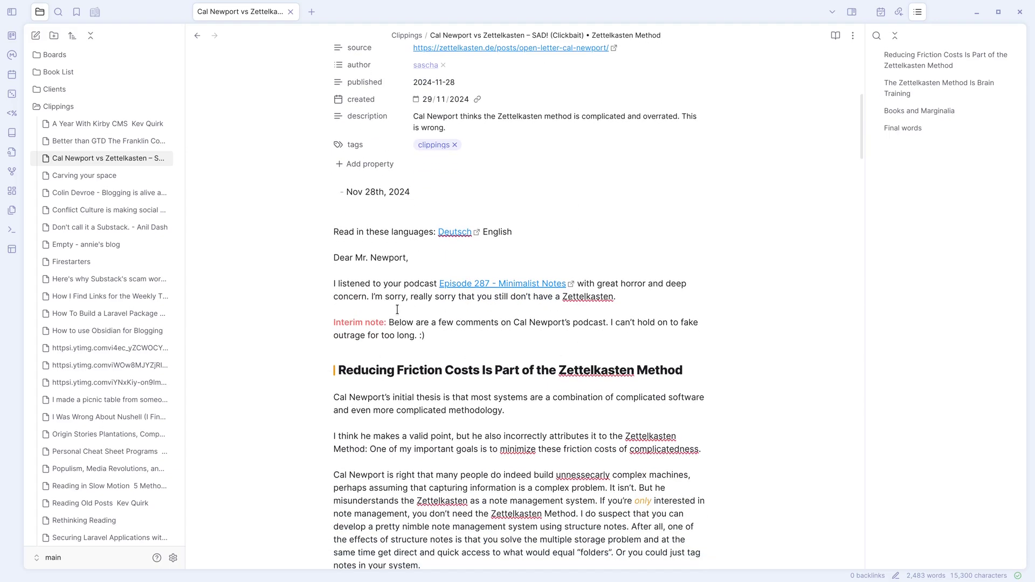
{"action": "scroll", "coordinate": [452, 337], "scroll_direction": "down", "scroll_amount": 1}
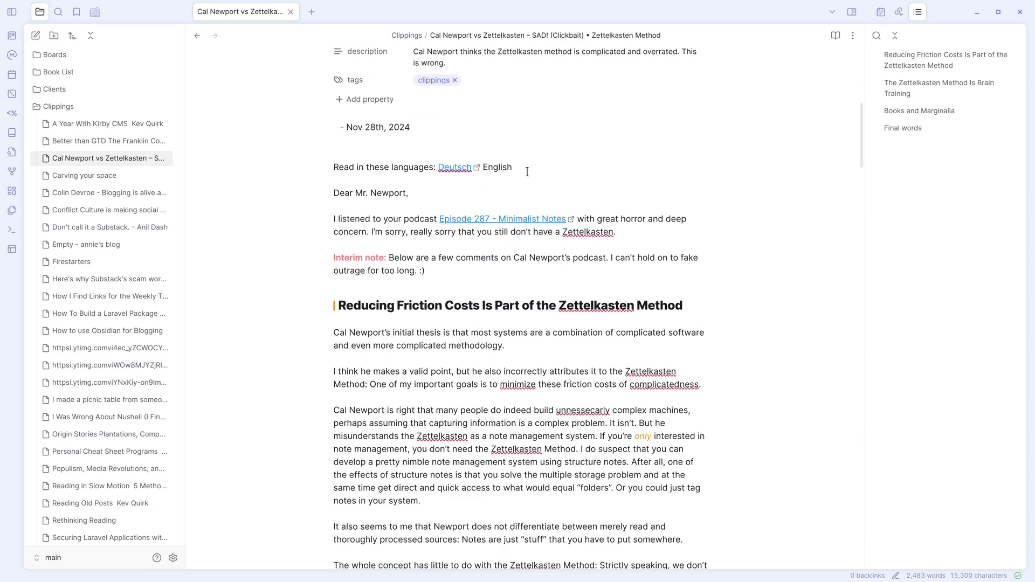
Place the cursor on the blank line above the article text and split the clipping's view to the right.
{"action": "left_click", "coordinate": [342, 155]}
{"action": "key", "text": "ctrl+p"}
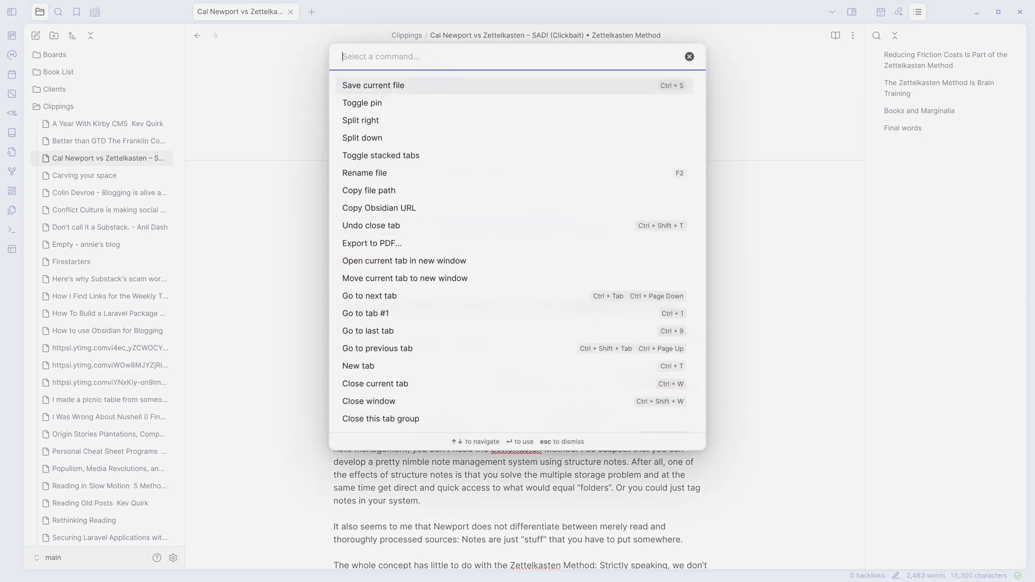
{"action": "type", "text": "spl"}
{"action": "key", "text": "Down"}
{"action": "key", "text": "Return"}
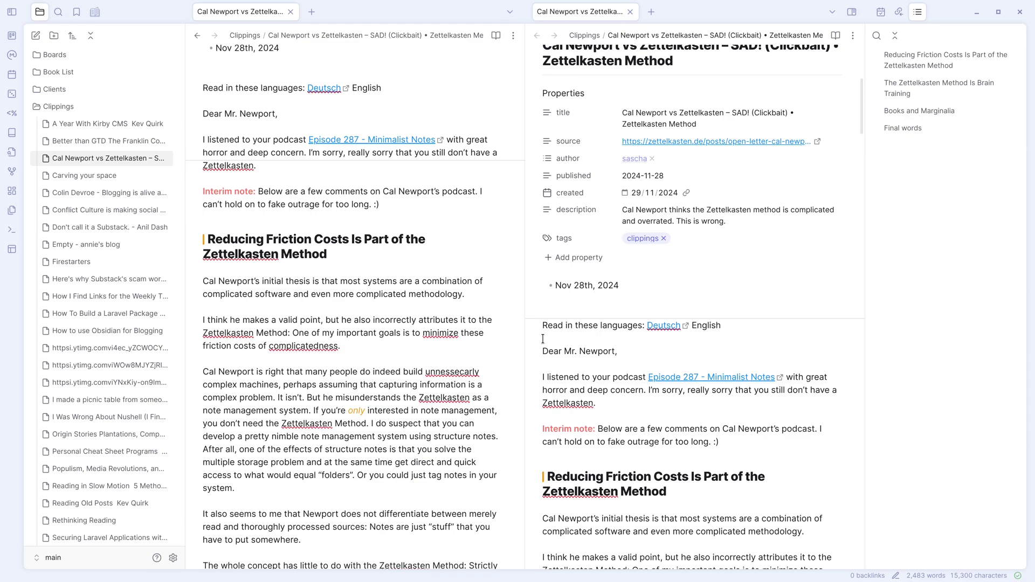
Add an "Article" level-2 heading above the article text, and a "Notes" level-2 heading with an empty bullet before it.
{"action": "type", "text": "## Article"}
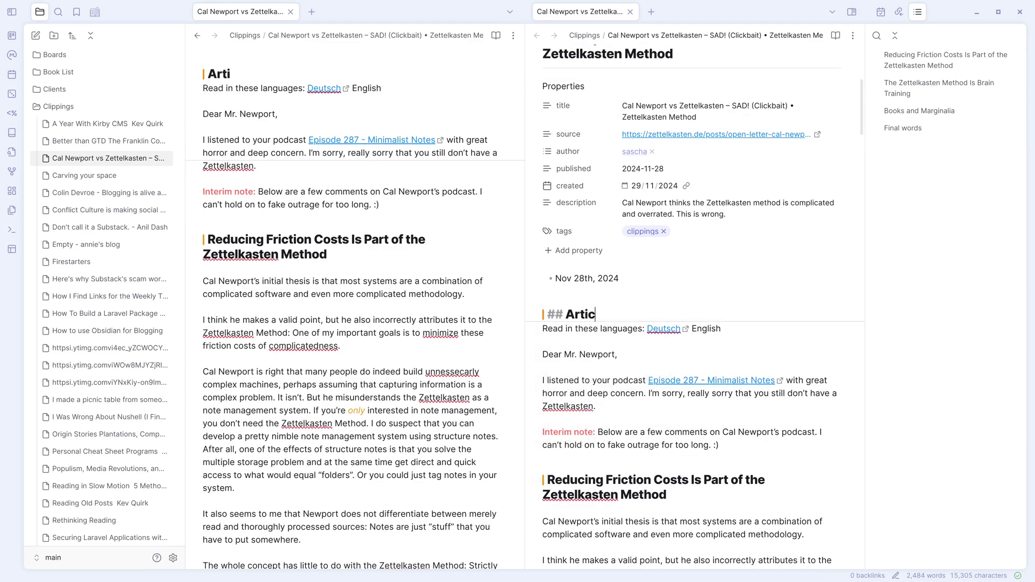
{"action": "left_click", "coordinate": [547, 314]}
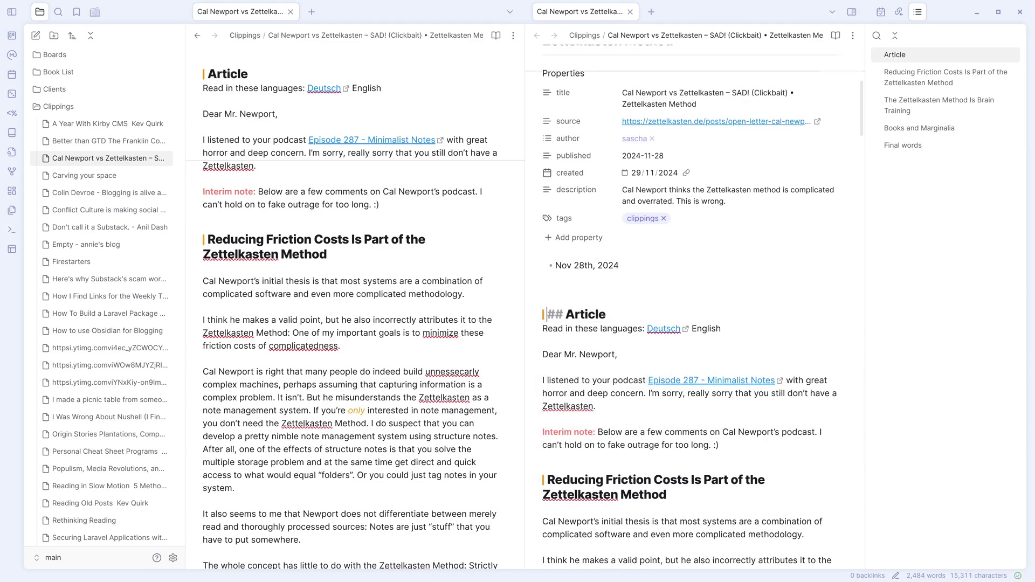
{"action": "key", "text": "Return"}
{"action": "key", "text": "Return"}
{"action": "type", "text": "## Notes"}
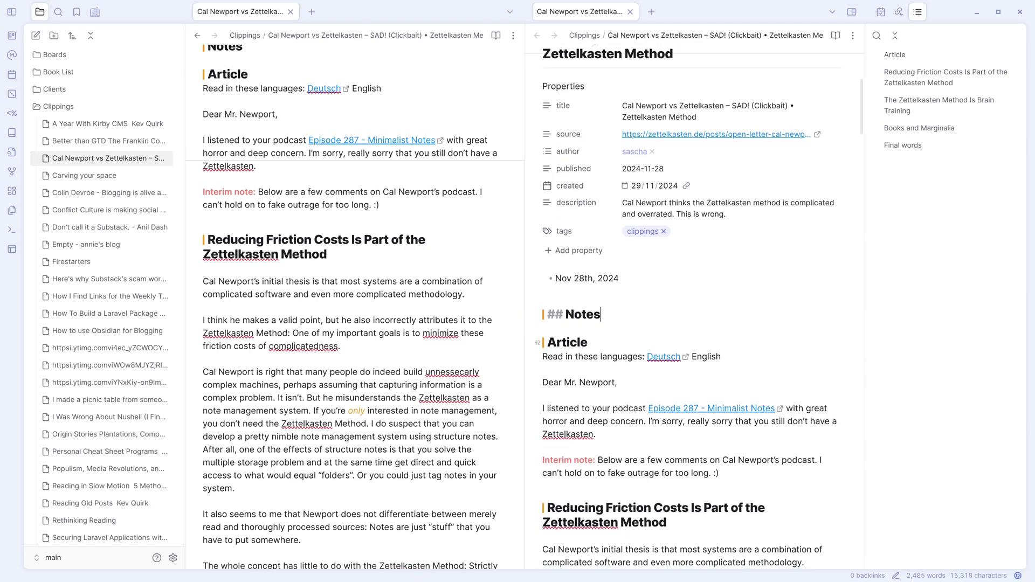
{"action": "key", "text": "Return"}
{"action": "type", "text": "-"}
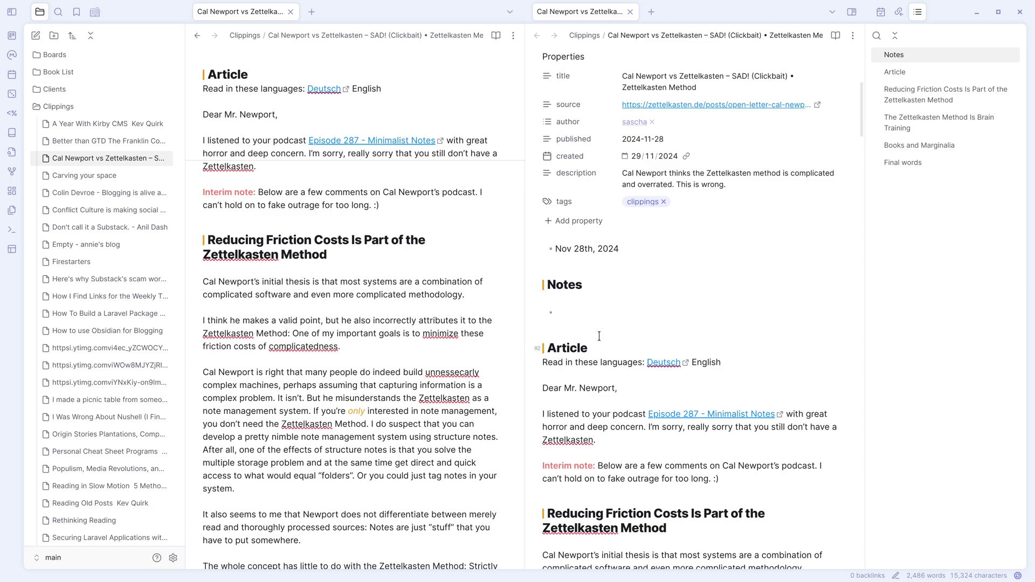
Switch to the browser and open the saved "Cal Newport vs Zettelkasten" article in Wallabag and in Linkwarden.
{"action": "key", "text": "alt+Tab"}
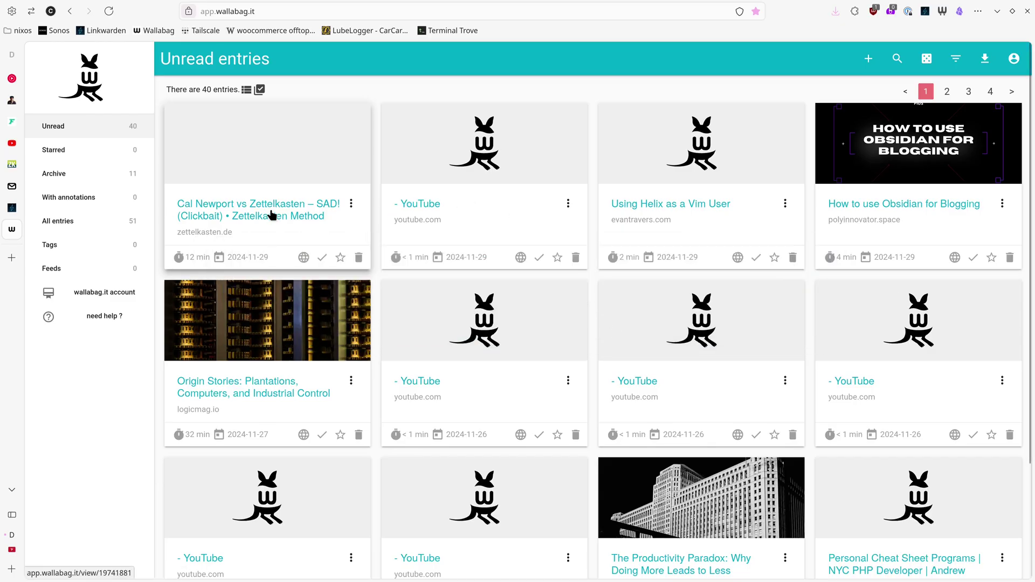
{"action": "mouse_move", "coordinate": [7, 215]}
{"action": "left_click", "coordinate": [35, 202]}
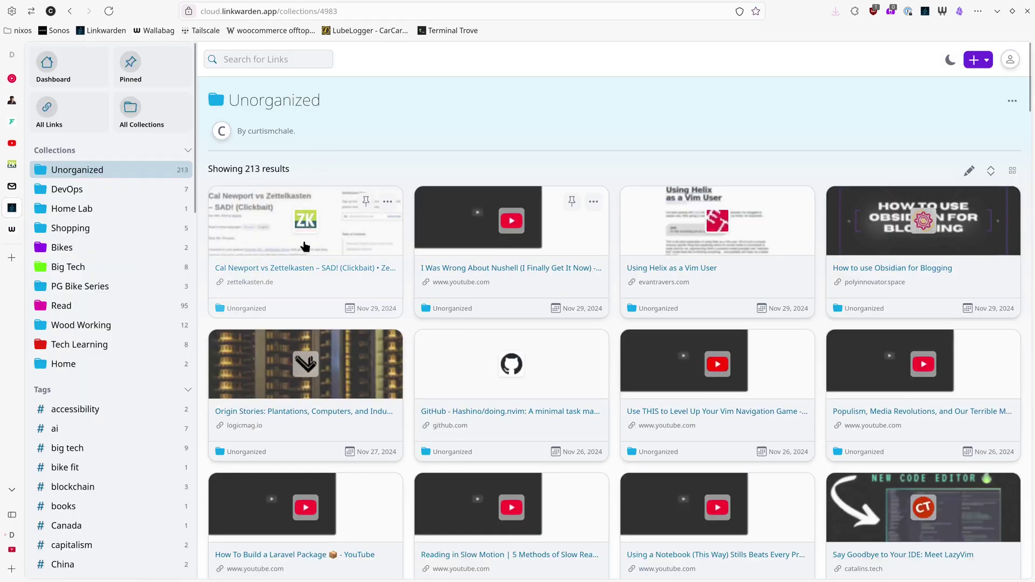
{"action": "left_click", "coordinate": [342, 274]}
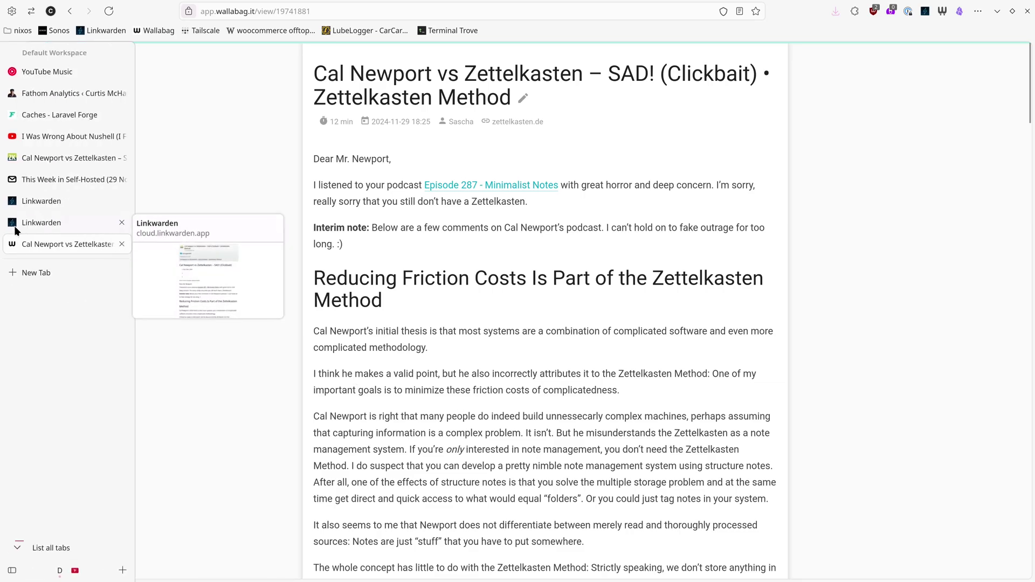
Examine the readable text of the article in Linkwarden's preserved copy and compare it with Wallabag's version.
{"action": "left_click", "coordinate": [54, 229]}
{"action": "scroll", "coordinate": [535, 444], "scroll_direction": "down", "scroll_amount": 5}
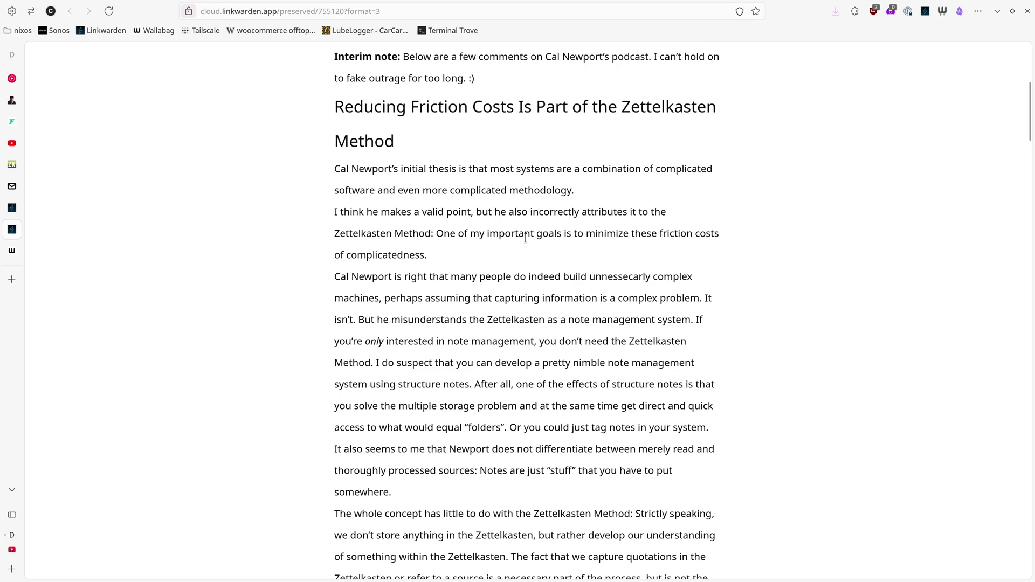
{"action": "scroll", "coordinate": [497, 321], "scroll_direction": "down", "scroll_amount": 3}
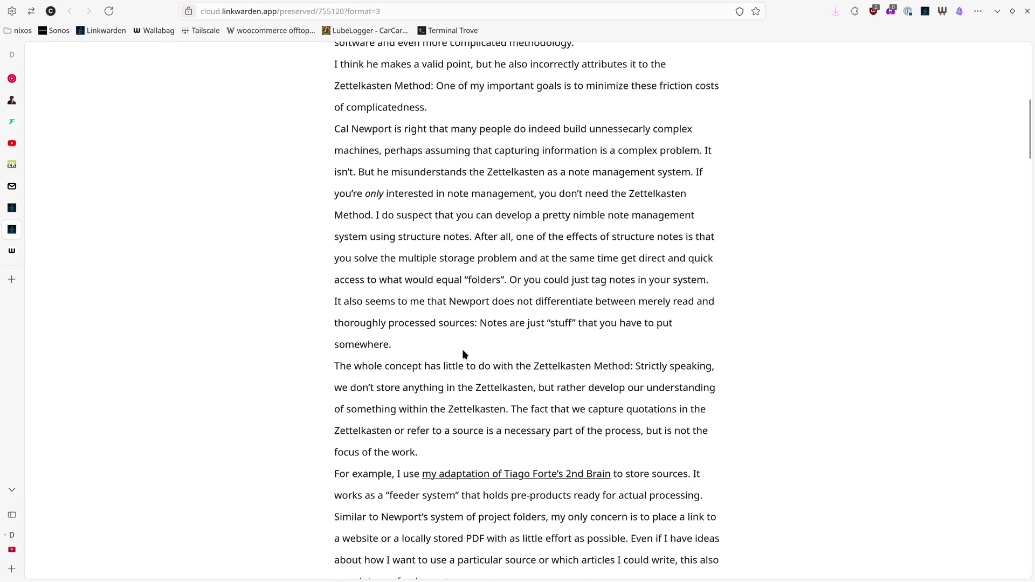
{"action": "scroll", "coordinate": [463, 354], "scroll_direction": "up", "scroll_amount": 8}
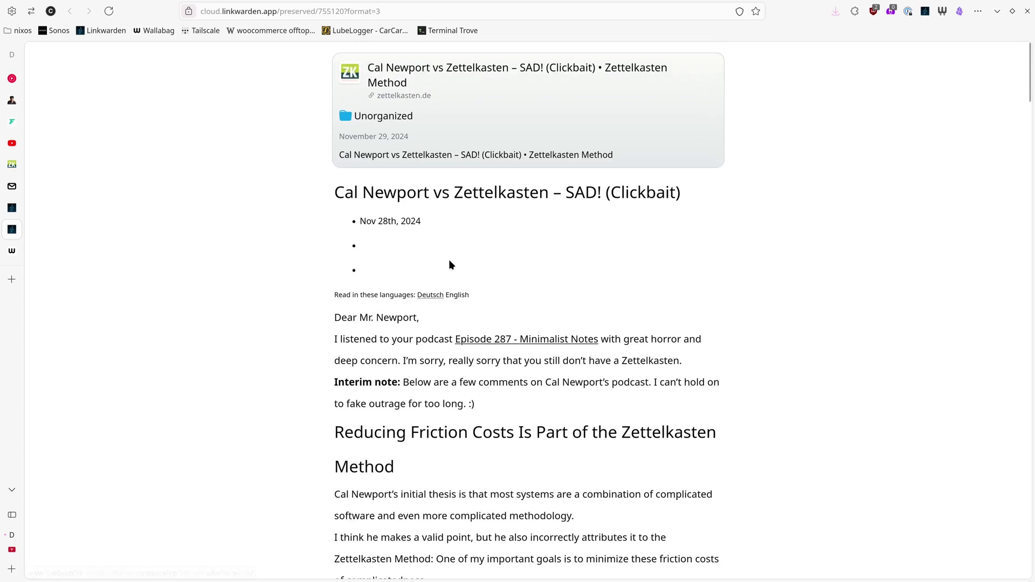
{"action": "left_click", "coordinate": [22, 247]}
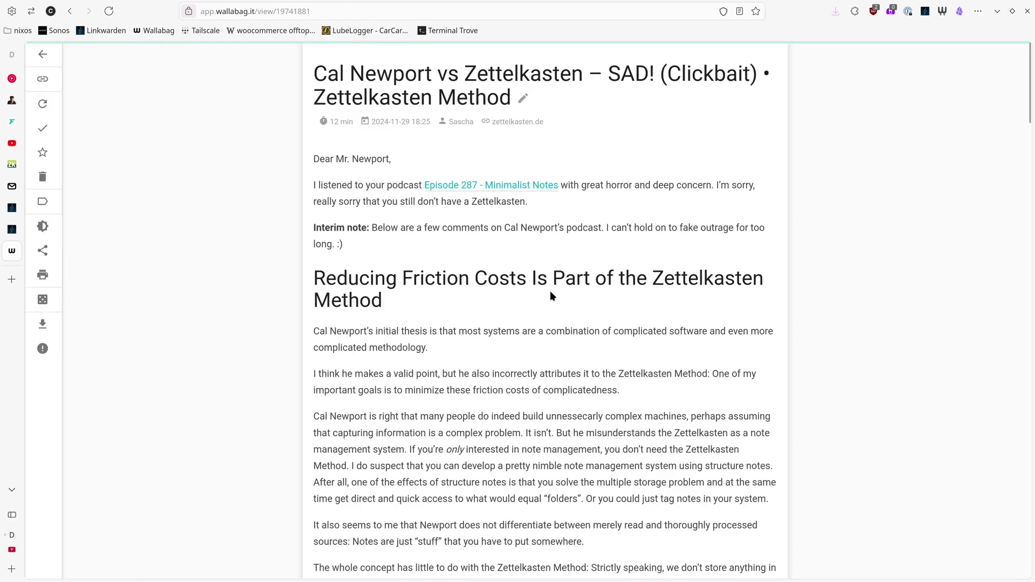
{"action": "scroll", "coordinate": [538, 357], "scroll_direction": "down", "scroll_amount": 3}
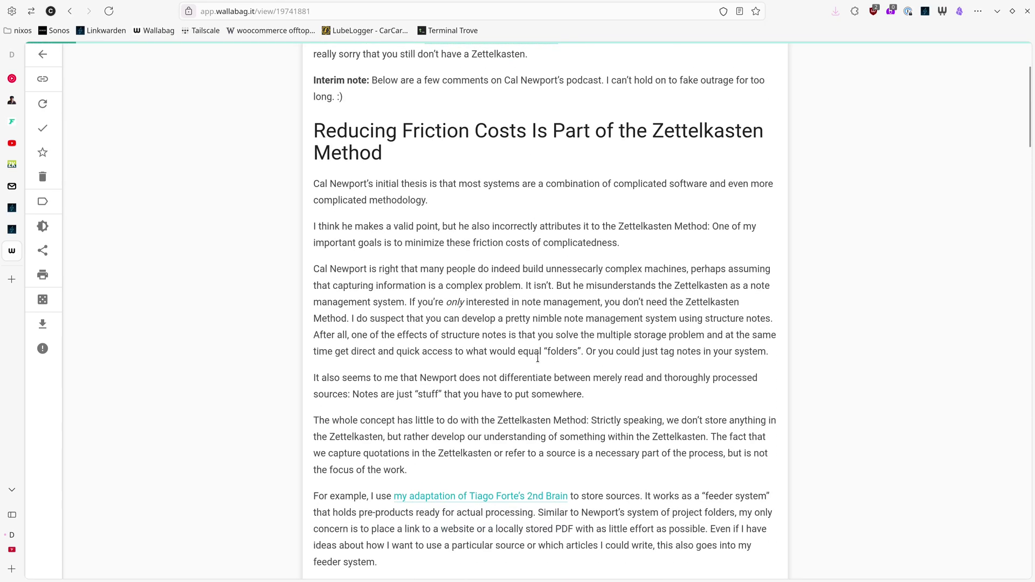
Tile Obsidian beside the browser window and collapse both Obsidian sidebars to make room for the two note views.
{"action": "key", "text": "alt+shift+o"}
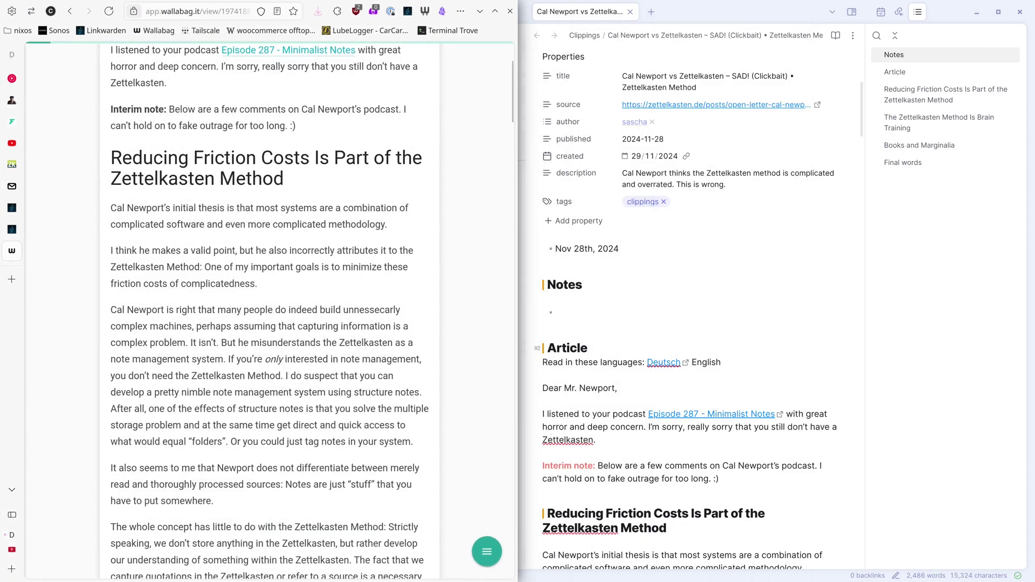
{"action": "left_click", "coordinate": [809, 342]}
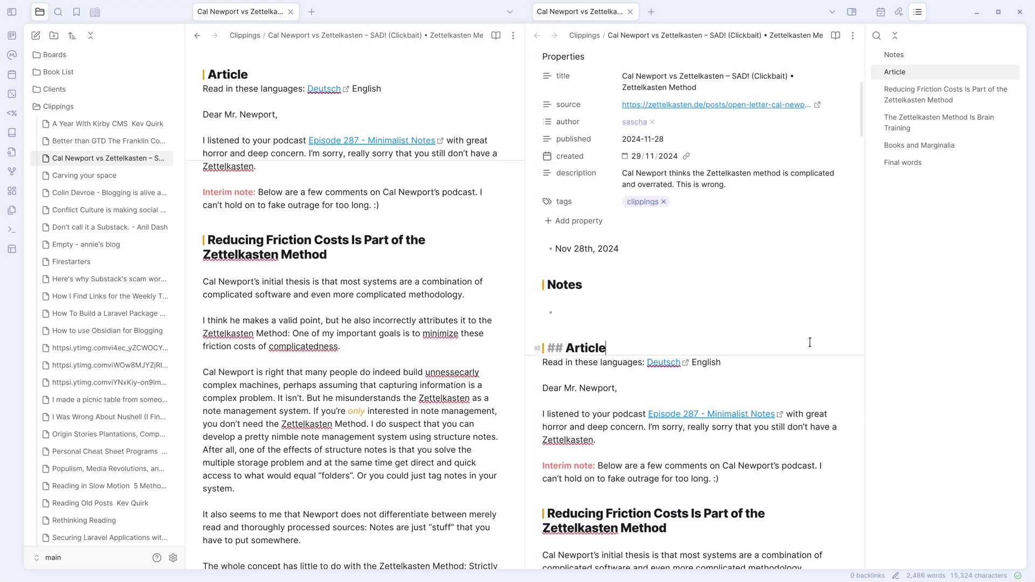
{"action": "key", "text": "super+Right"}
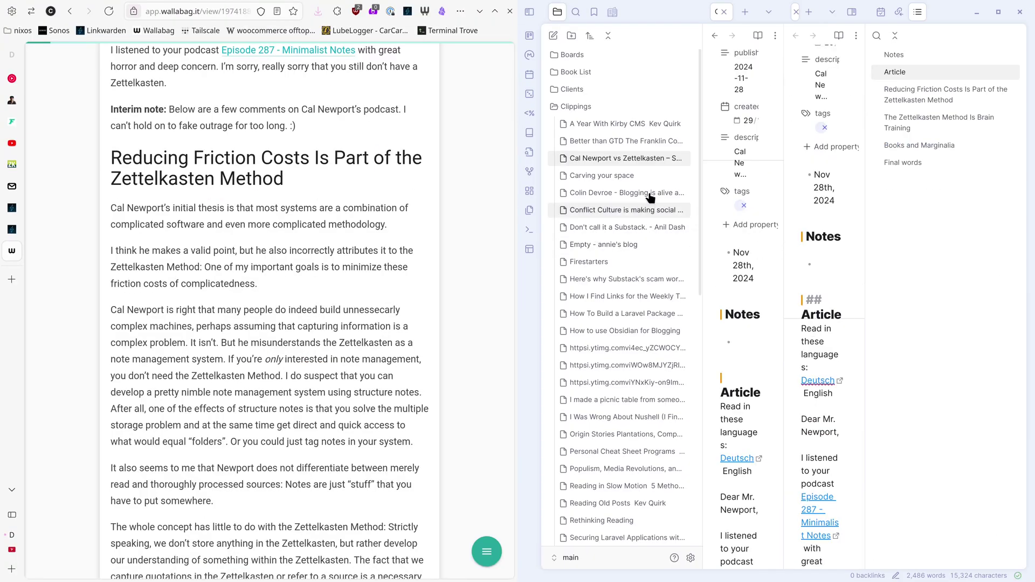
{"action": "left_click", "coordinate": [530, 12]}
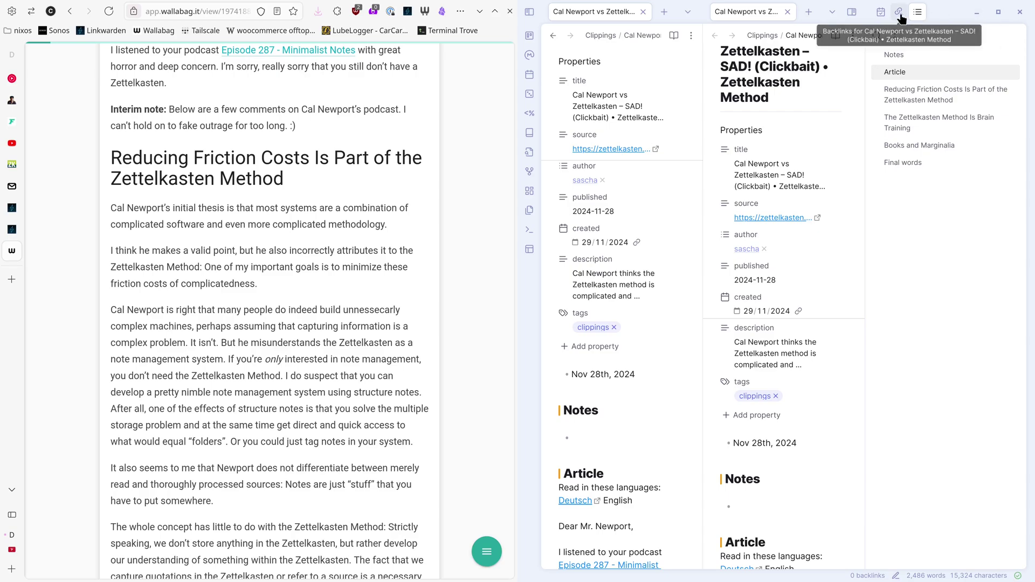
{"action": "left_click", "coordinate": [851, 12]}
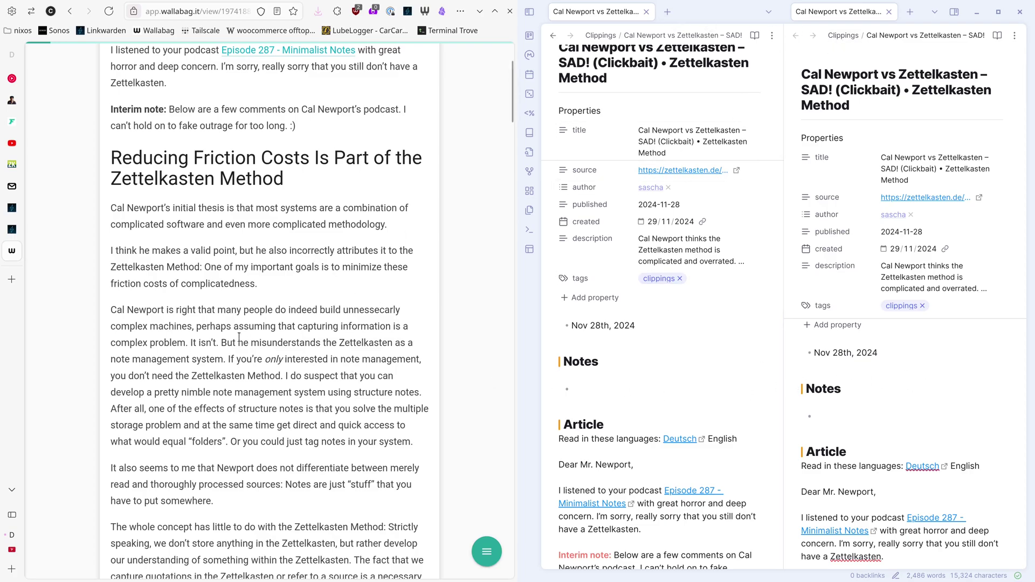
Look up the Sources folders as destinations for moving the current clipping, without moving it.
{"action": "left_click", "coordinate": [847, 420]}
{"action": "key", "text": "ctrl+p"}
{"action": "type", "text": "sou"}
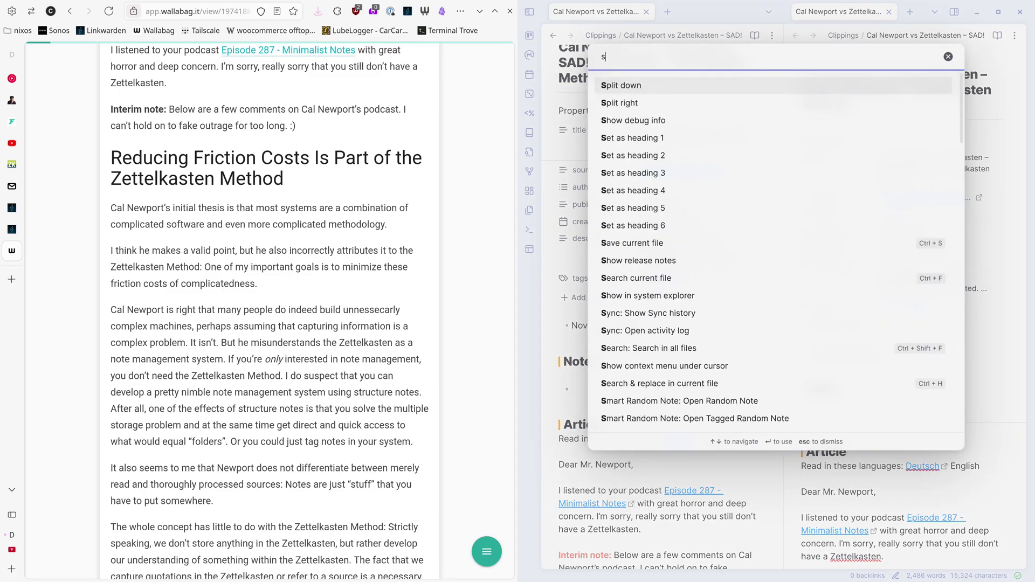
{"action": "key", "text": "BackSpace"}
{"action": "key", "text": "BackSpace"}
{"action": "key", "text": "BackSpace"}
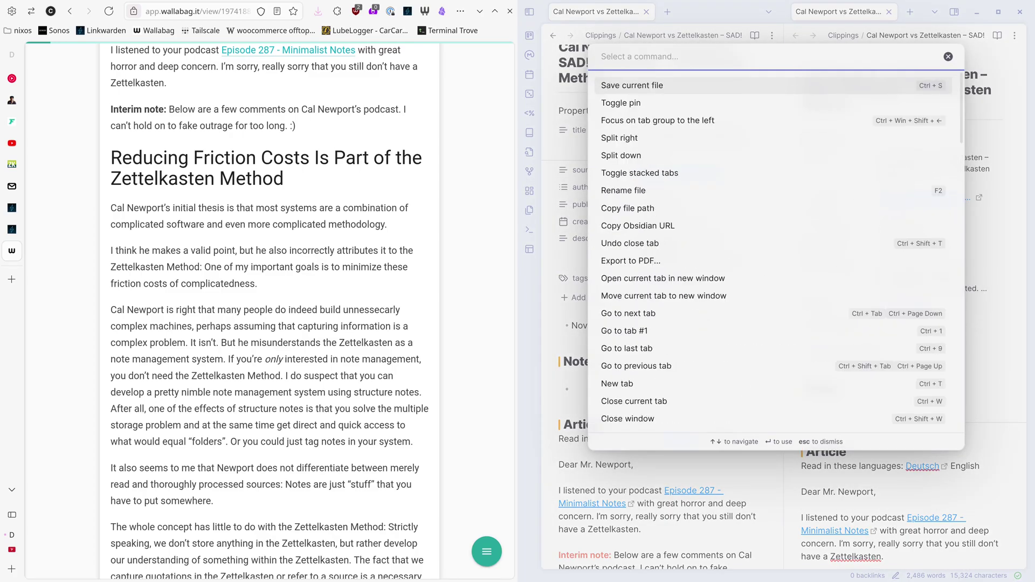
{"action": "key", "text": "Return"}
{"action": "type", "text": "sourc"}
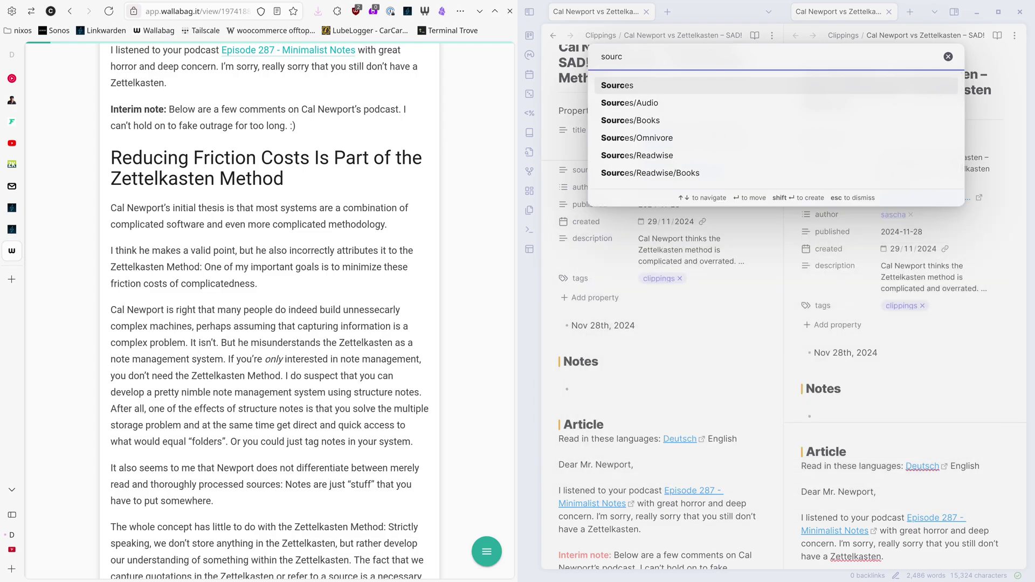
{"action": "key", "text": "Escape"}
Find the "Move current file to another folder" command in the command palette and dismiss it without running it.
{"action": "key", "text": "ctrl+p"}
{"action": "type", "text": "mov"}
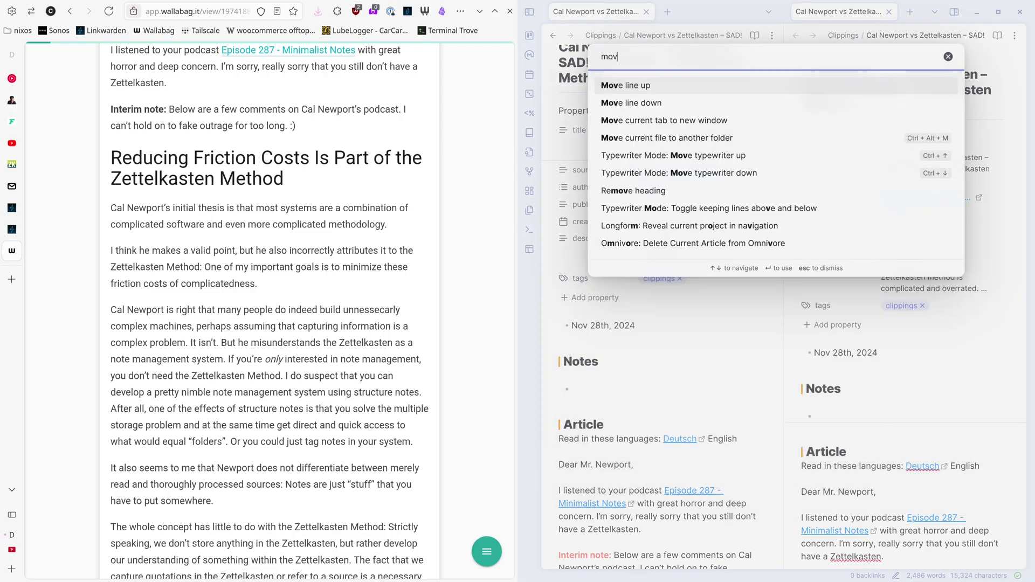
{"action": "type", "text": "e fi"}
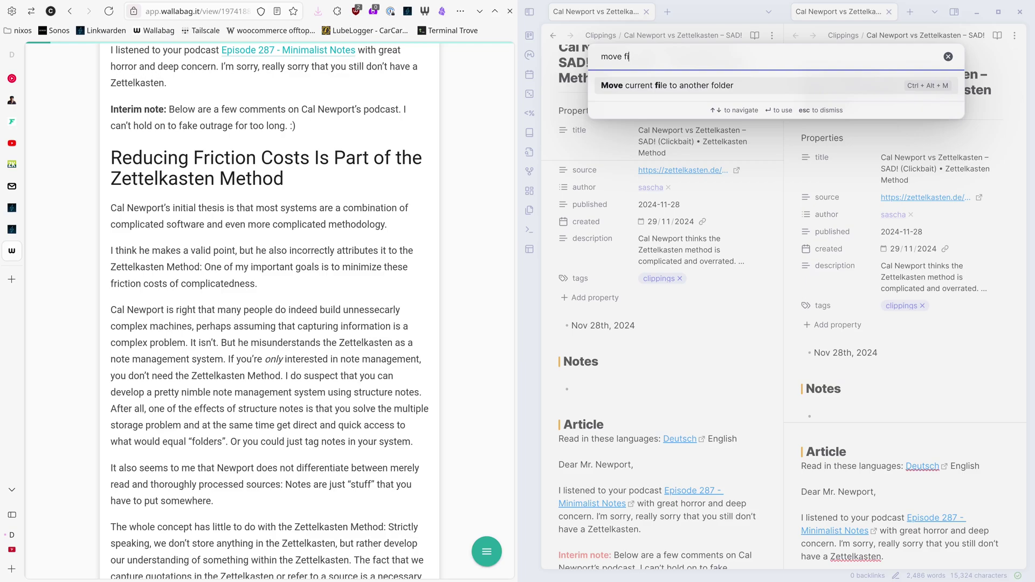
{"action": "key", "text": "Escape"}
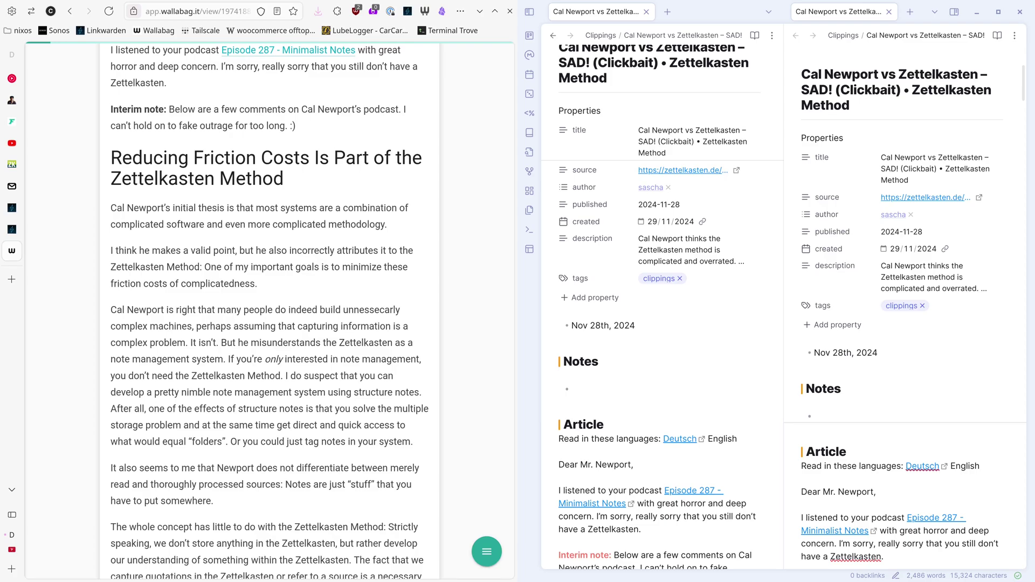
Filter the hotkey settings by "move" to check the shortcut for moving the current file, and close the settings.
{"action": "key", "text": "ctrl+comma"}
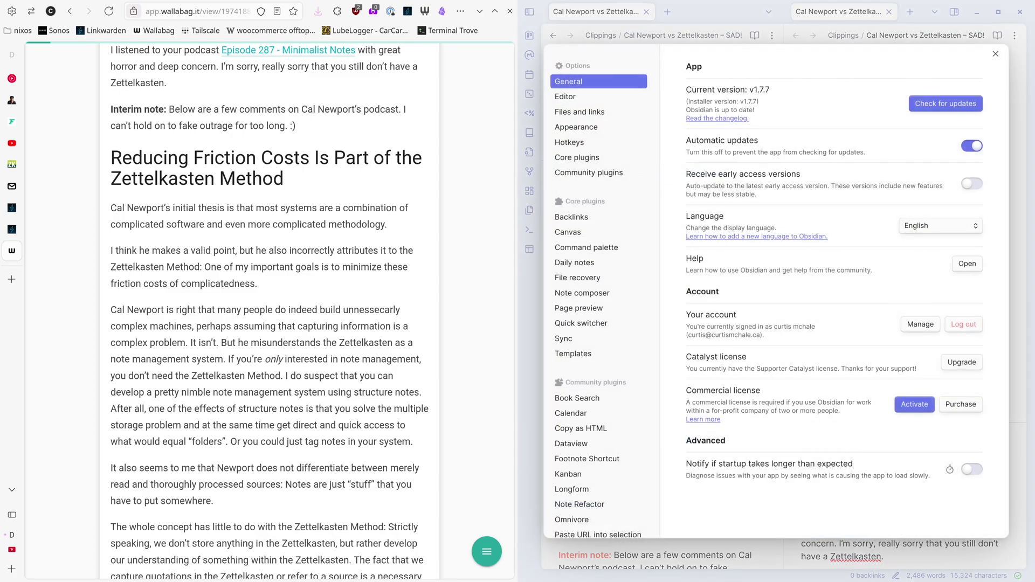
{"action": "left_click", "coordinate": [567, 142]}
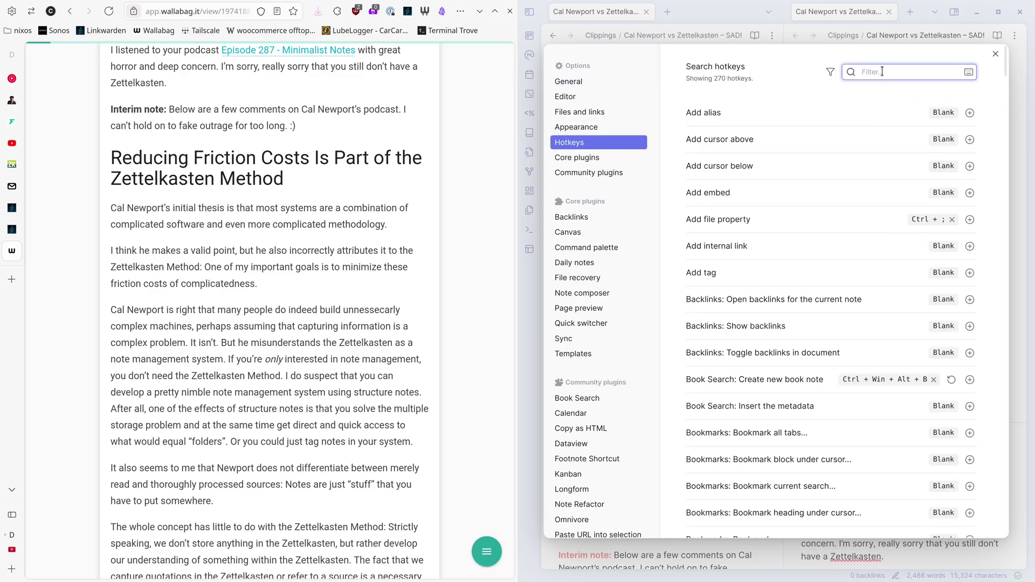
{"action": "type", "text": "move f"}
{"action": "key", "text": "BackSpace"}
{"action": "key", "text": "BackSpace"}
{"action": "key", "text": "BackSpace"}
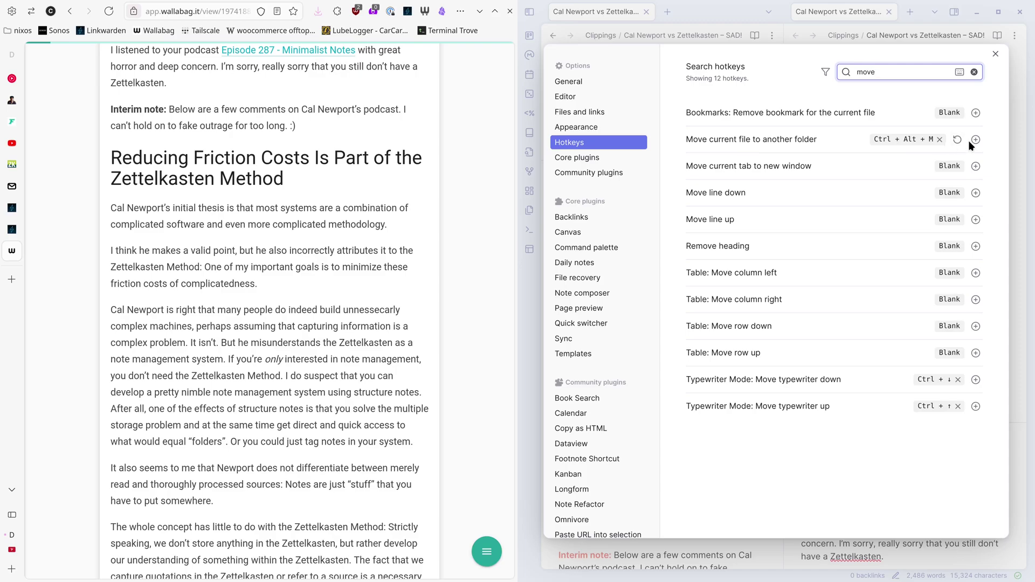
{"action": "left_click", "coordinate": [995, 53]}
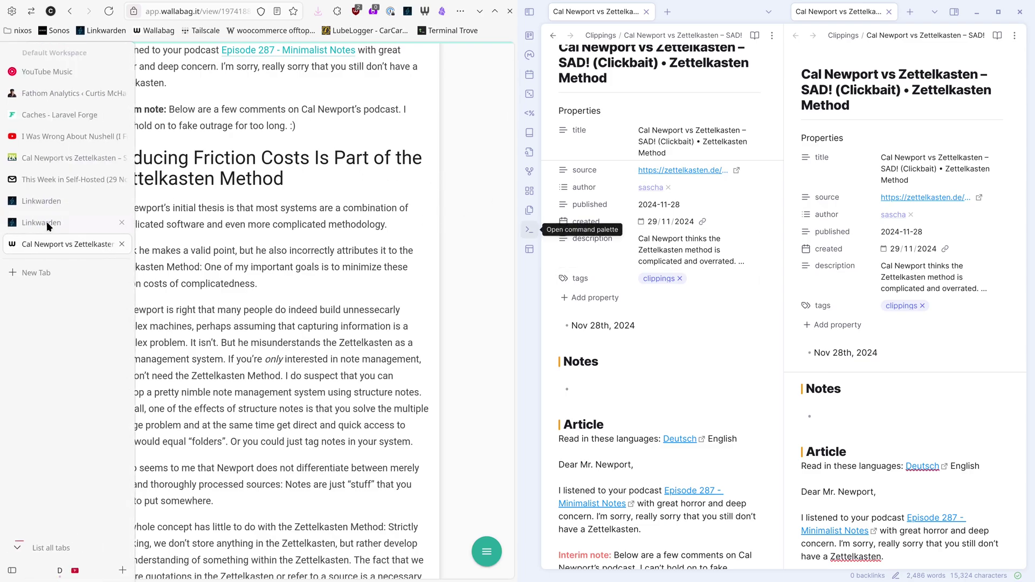
Compare the article text in Linkwarden's preserved copy with the text and Notes section of the Obsidian clipping.
{"action": "left_click", "coordinate": [46, 221]}
{"action": "scroll", "coordinate": [368, 442], "scroll_direction": "down", "scroll_amount": 5}
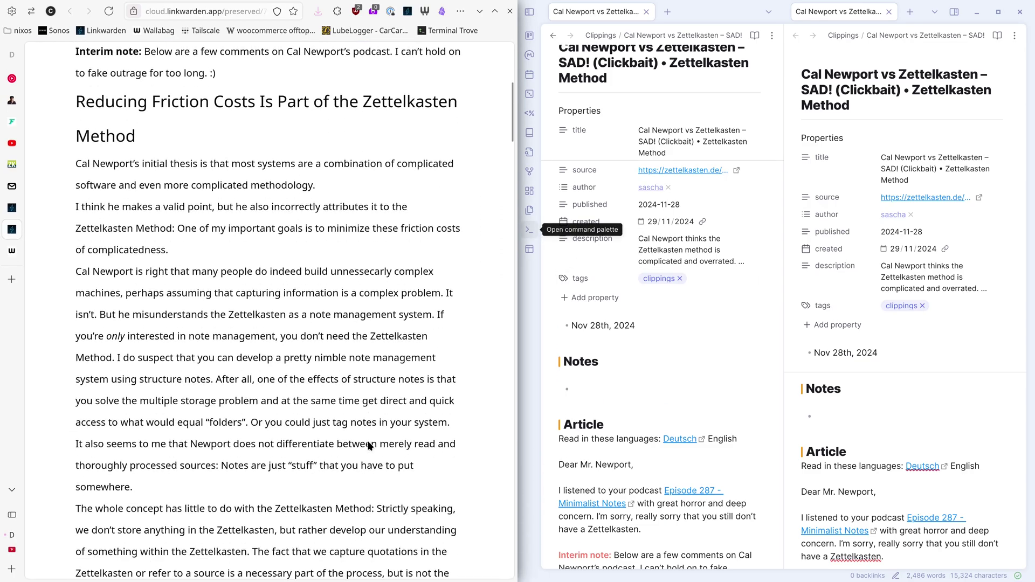
{"action": "scroll", "coordinate": [368, 442], "scroll_direction": "up", "scroll_amount": 5}
{"action": "scroll", "coordinate": [368, 442], "scroll_direction": "down", "scroll_amount": 6}
{"action": "scroll", "coordinate": [368, 442], "scroll_direction": "down", "scroll_amount": 5}
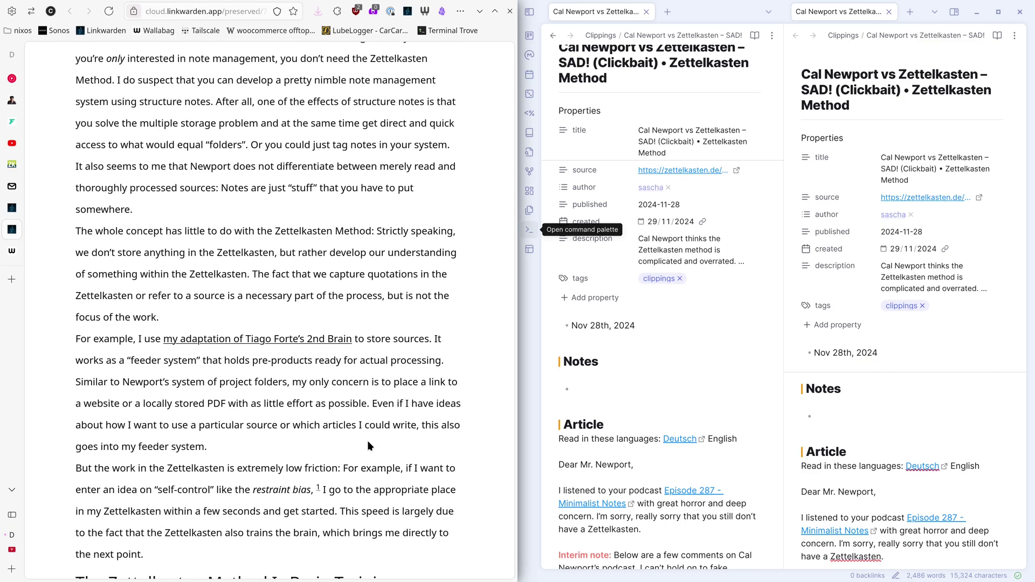
{"action": "scroll", "coordinate": [916, 450], "scroll_direction": "down", "scroll_amount": 1}
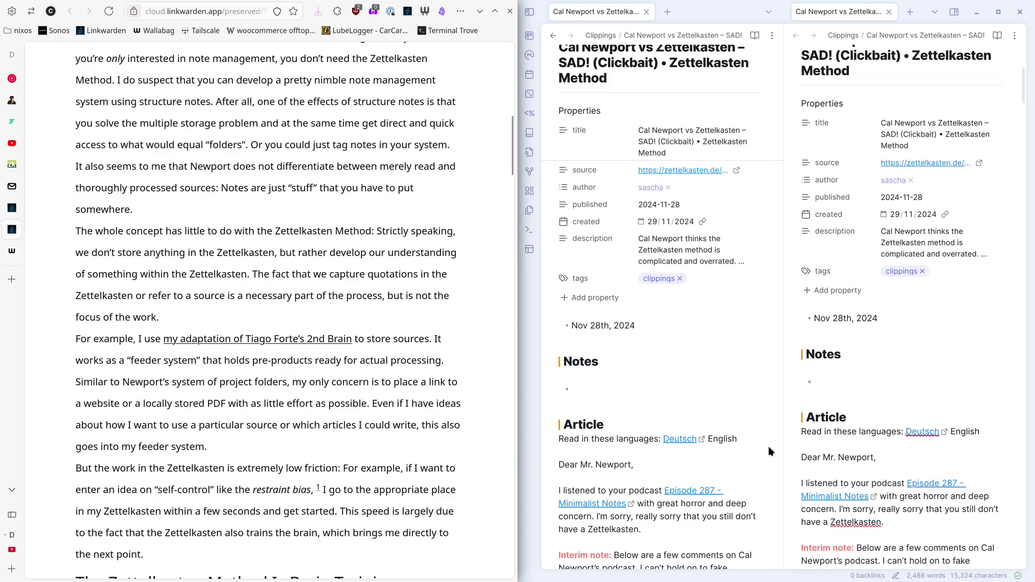
{"action": "scroll", "coordinate": [582, 468], "scroll_direction": "down", "scroll_amount": 5}
{"action": "scroll", "coordinate": [606, 443], "scroll_direction": "down", "scroll_amount": 2}
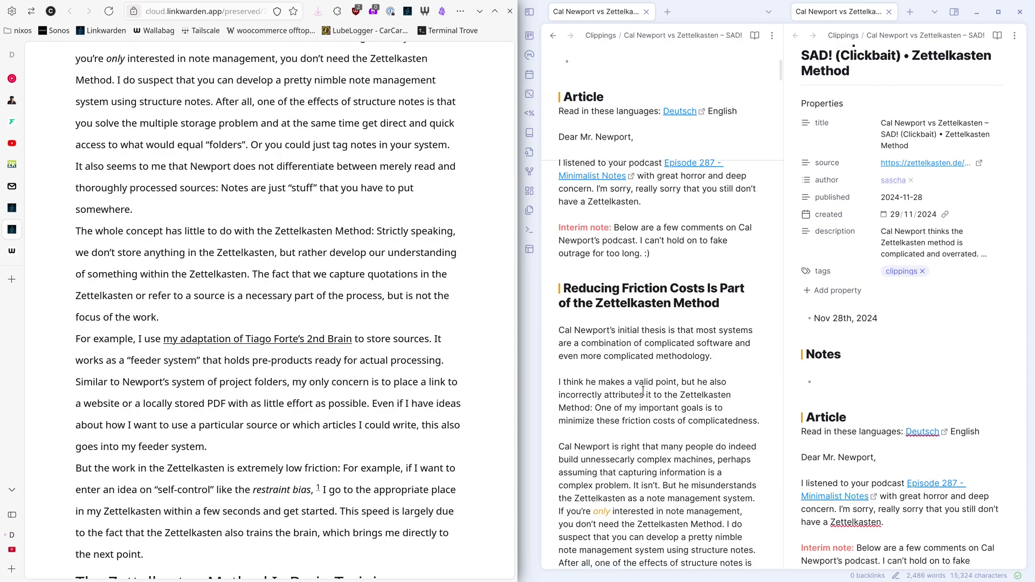
{"action": "scroll", "coordinate": [643, 394], "scroll_direction": "down", "scroll_amount": 4}
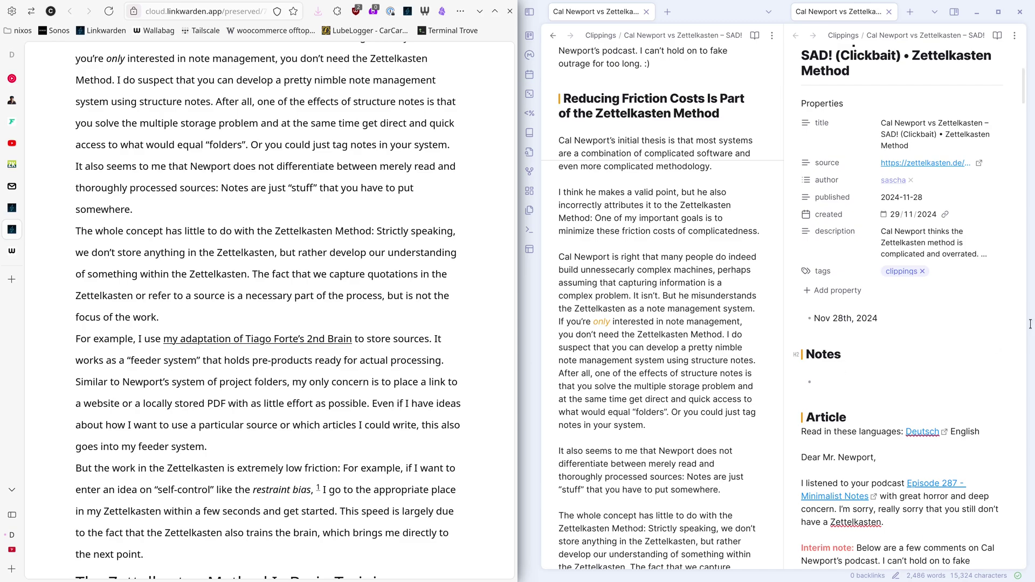